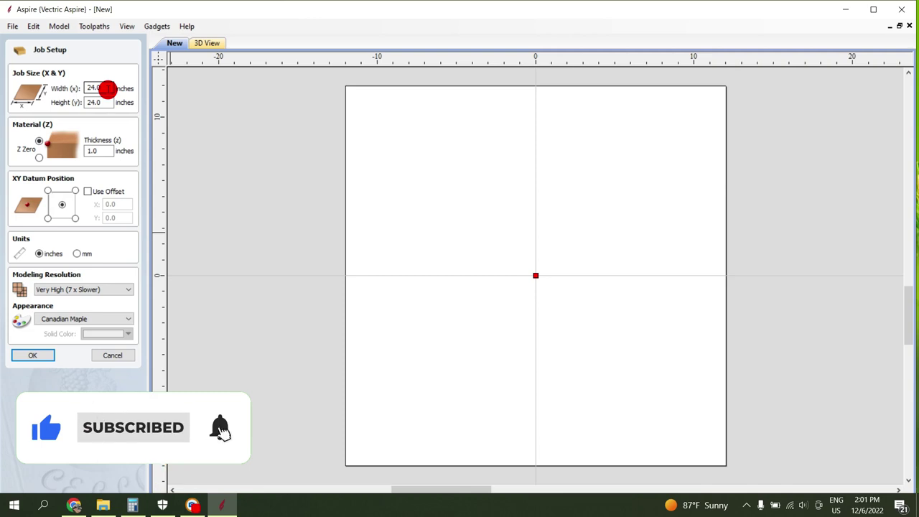
Set the job size to 25 inches wide by 48 inches high and accept the setup
{"action": "left_click", "coordinate": [95, 87]}
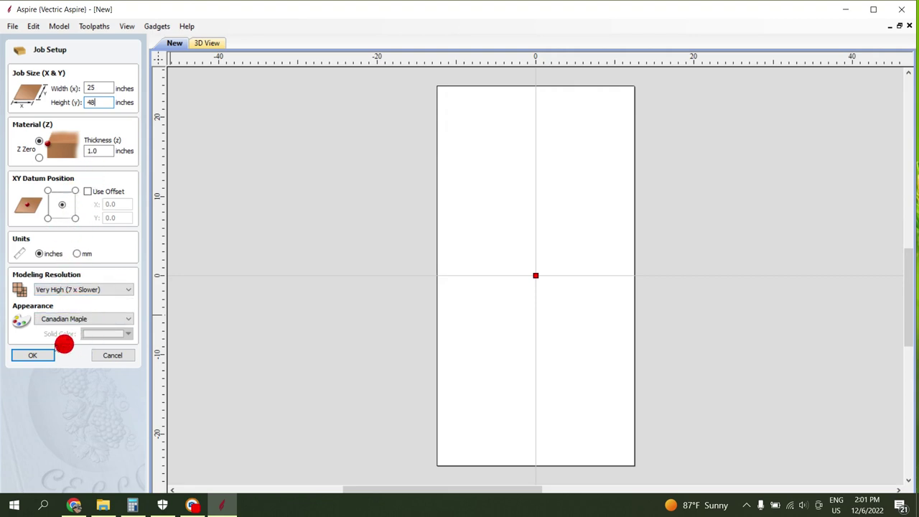
{"action": "left_click", "coordinate": [34, 356]}
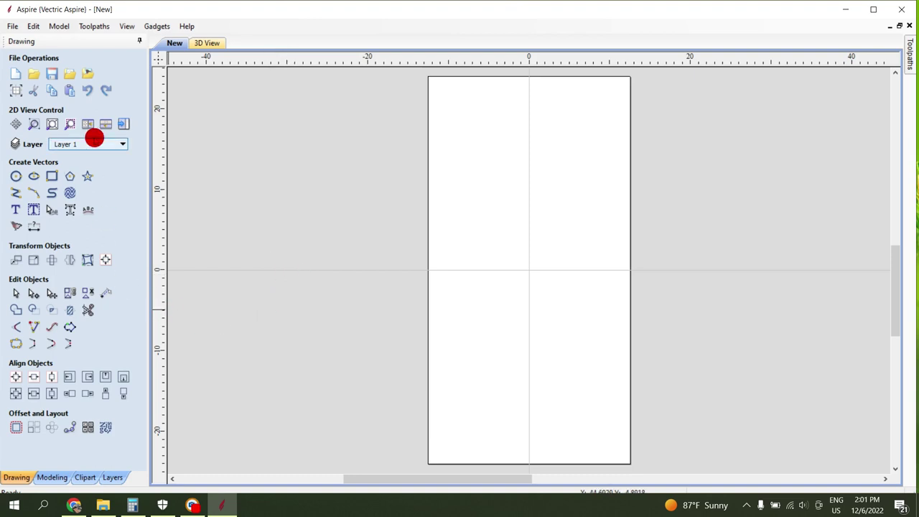
Draw a square-cornered rectangle on the sheet and set its size to 25 by 48 inches
{"action": "left_click", "coordinate": [52, 175]}
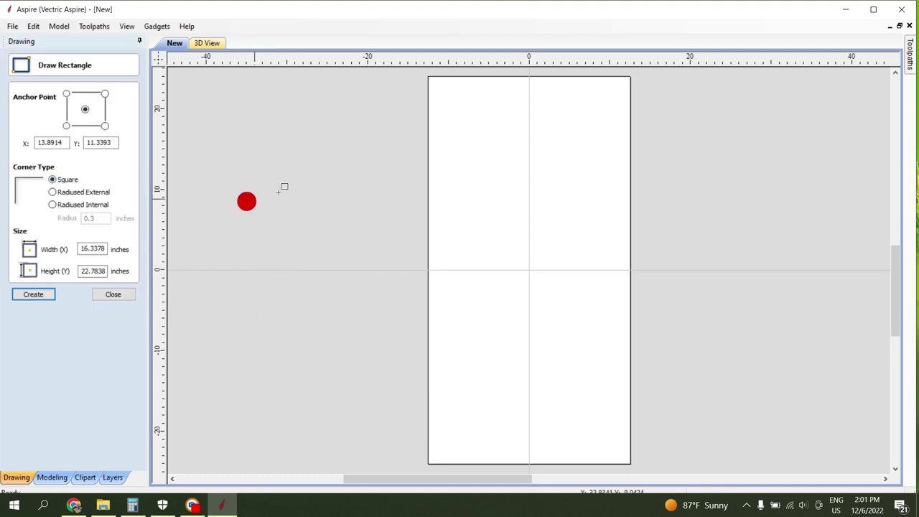
{"action": "left_click_drag", "start_coordinate": [449, 143], "coordinate": [524, 357]}
{"action": "left_click", "coordinate": [99, 249]}
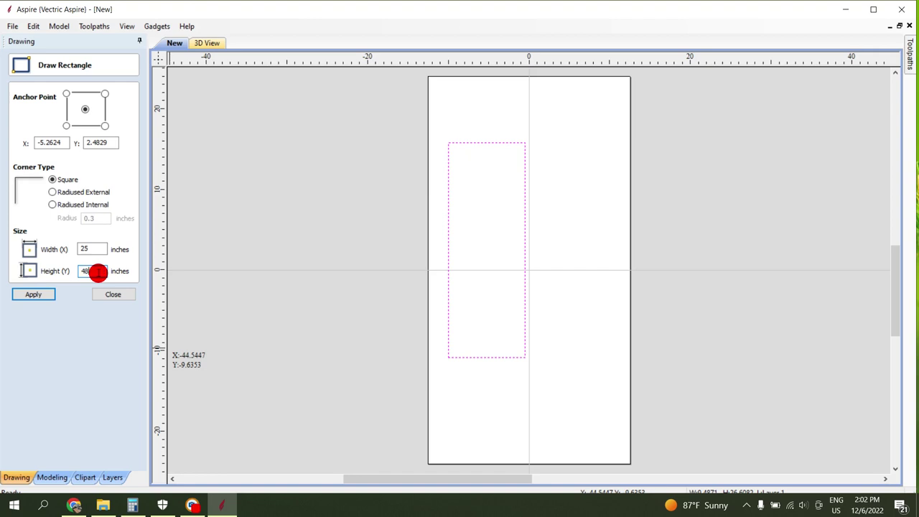
{"action": "left_click", "coordinate": [33, 294]}
{"action": "left_click", "coordinate": [113, 295]}
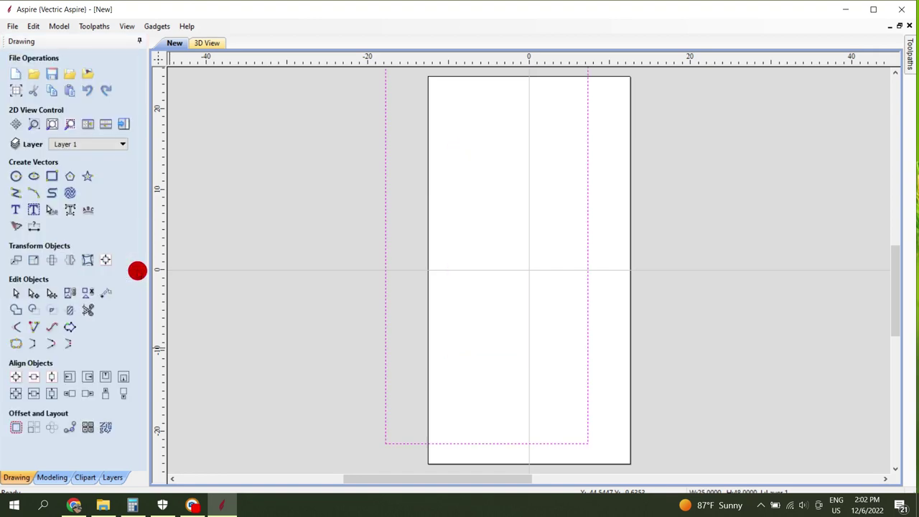
Centre the 25 by 48 inch rectangle in the material both horizontally and vertically
{"action": "left_click", "coordinate": [106, 260]}
{"action": "left_click", "coordinate": [79, 107]}
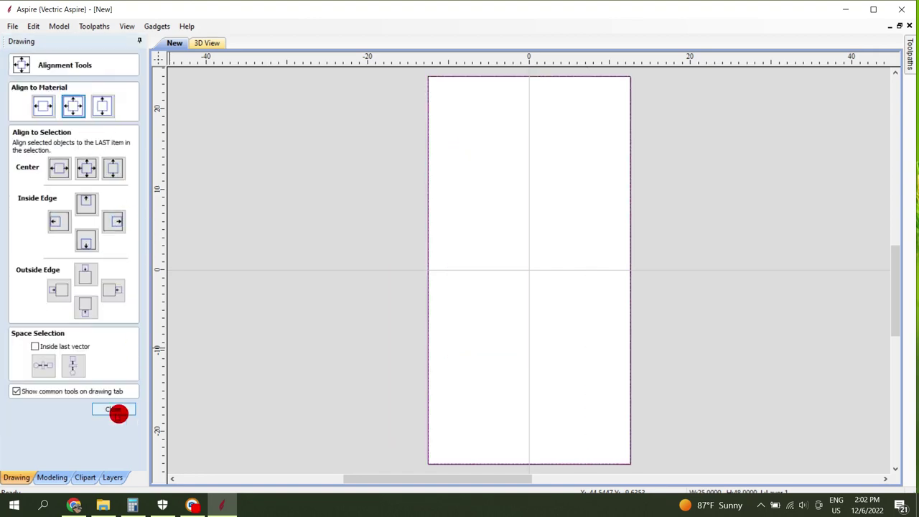
{"action": "left_click", "coordinate": [109, 410]}
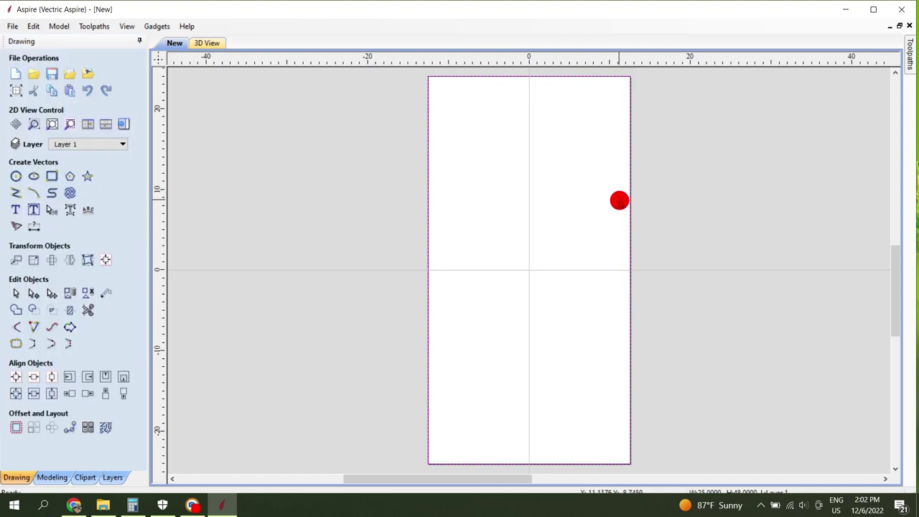
{"action": "left_click", "coordinate": [659, 190]}
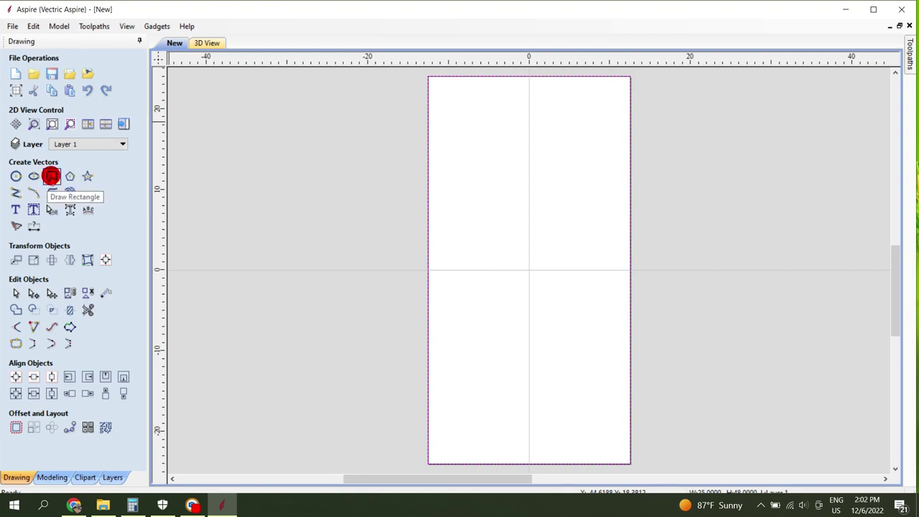
Offset the sheet-sized rectangle inwards by 2.5 inches, keeping the original
{"action": "left_click", "coordinate": [16, 427]}
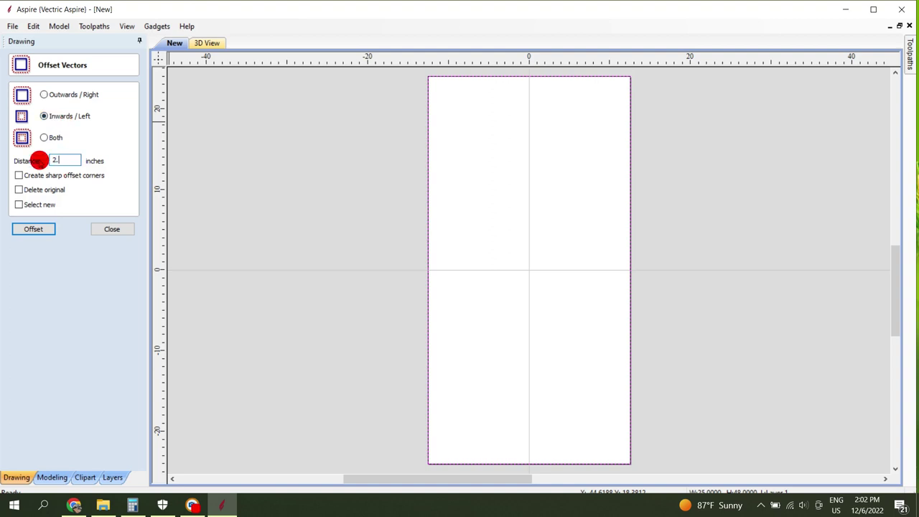
{"action": "left_click", "coordinate": [35, 230]}
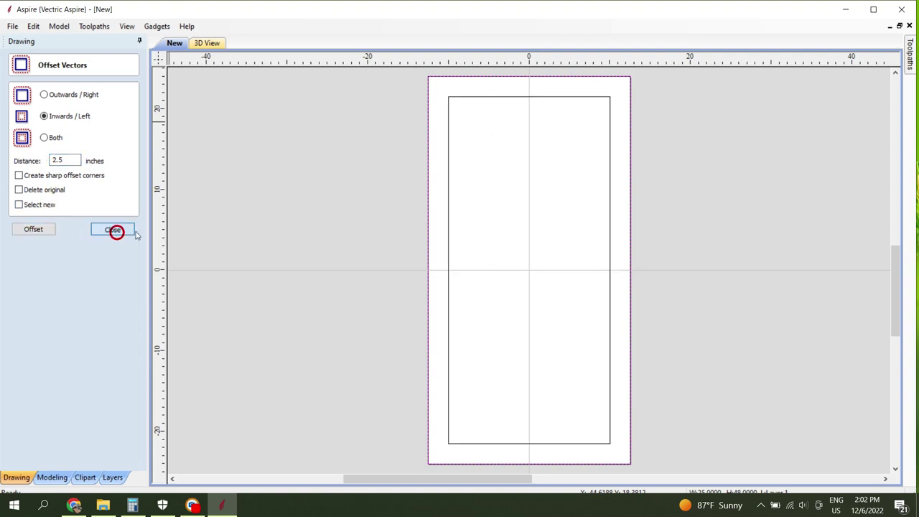
{"action": "left_click", "coordinate": [114, 230]}
Give the inner rectangle radiused external corners with a 0.5 inch radius
{"action": "scroll", "coordinate": [650, 135], "scroll_direction": "up", "scroll_amount": 8}
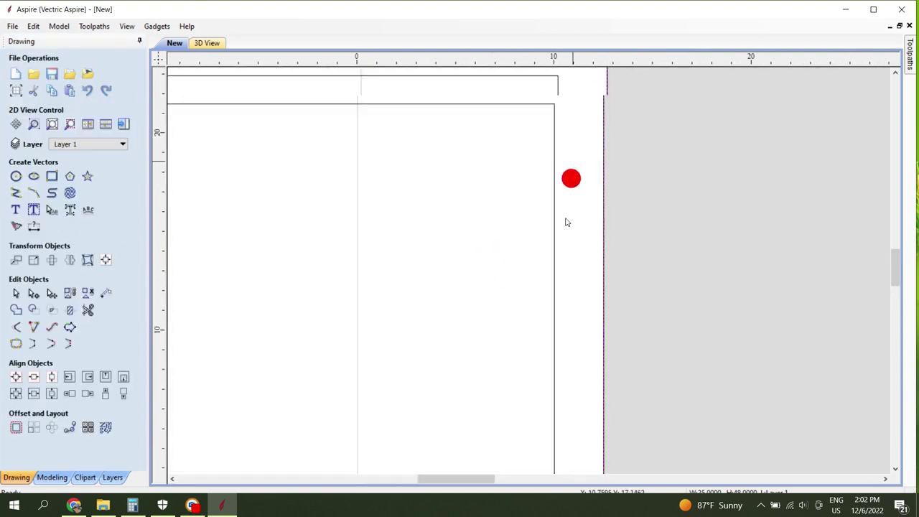
{"action": "scroll", "coordinate": [563, 189], "scroll_direction": "down", "scroll_amount": 8}
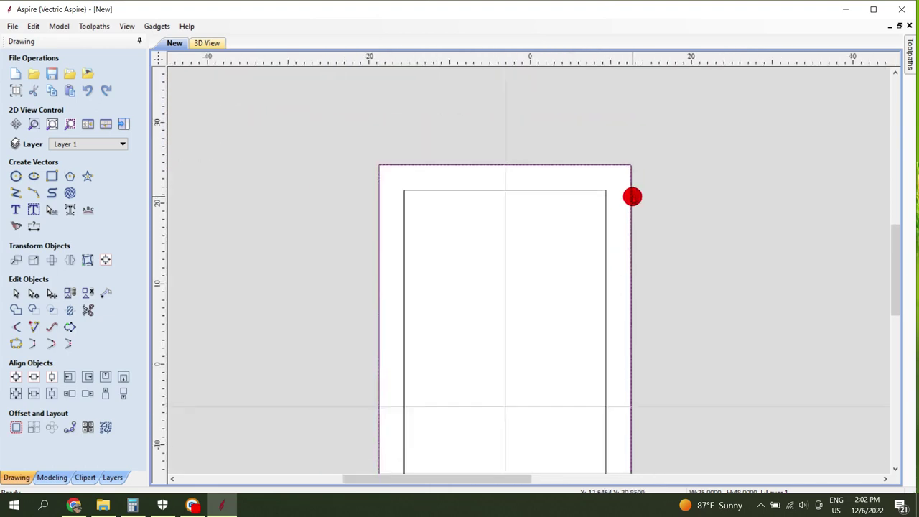
{"action": "scroll", "coordinate": [646, 226], "scroll_direction": "up", "scroll_amount": 2}
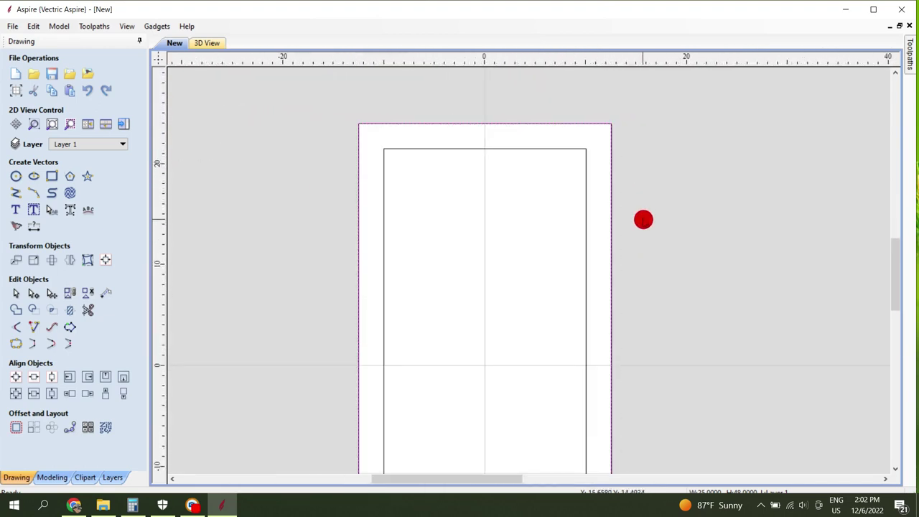
{"action": "scroll", "coordinate": [639, 209], "scroll_direction": "down", "scroll_amount": 2}
{"action": "left_click", "coordinate": [587, 136]}
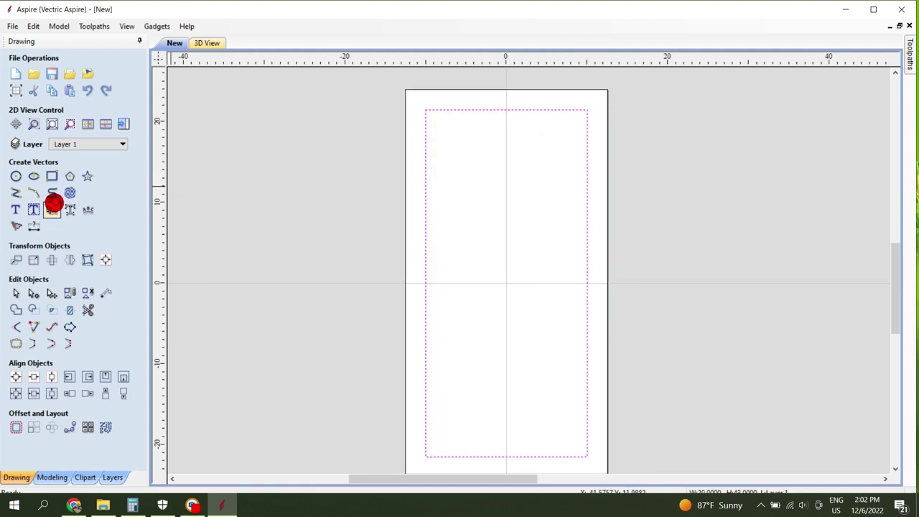
{"action": "left_click", "coordinate": [51, 176]}
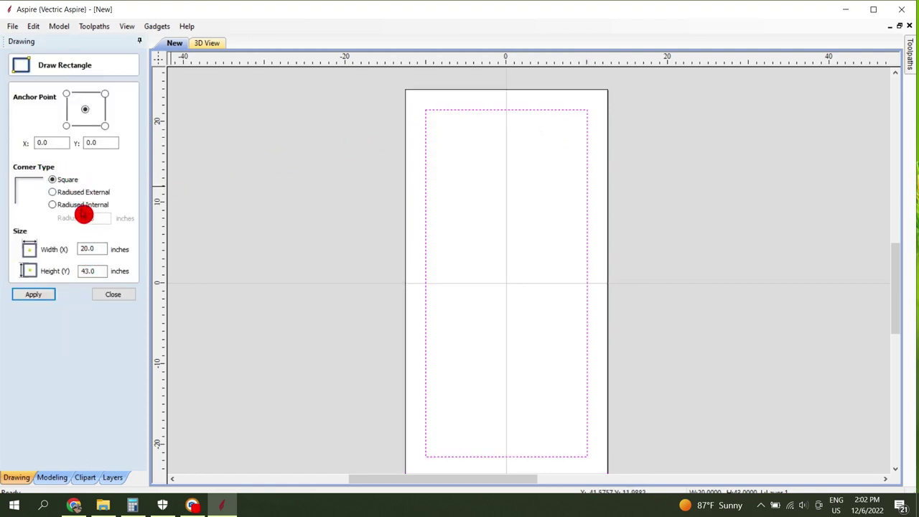
{"action": "left_click", "coordinate": [67, 192]}
{"action": "left_click", "coordinate": [46, 296]}
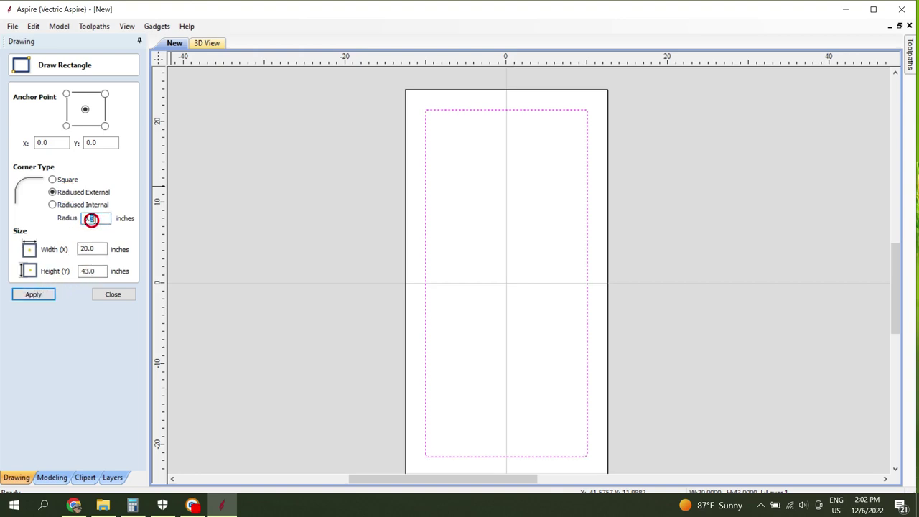
{"action": "type", "text": "0.5"}
{"action": "left_click", "coordinate": [29, 295]}
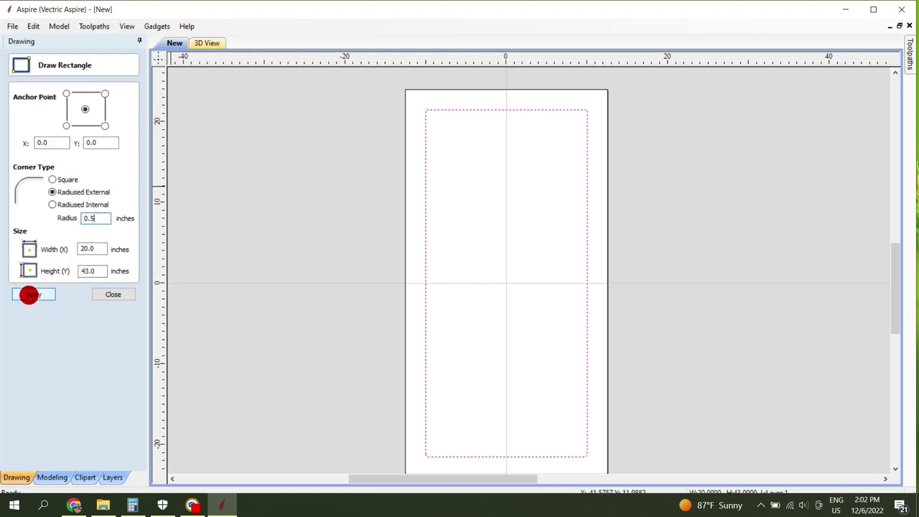
{"action": "left_click", "coordinate": [113, 294]}
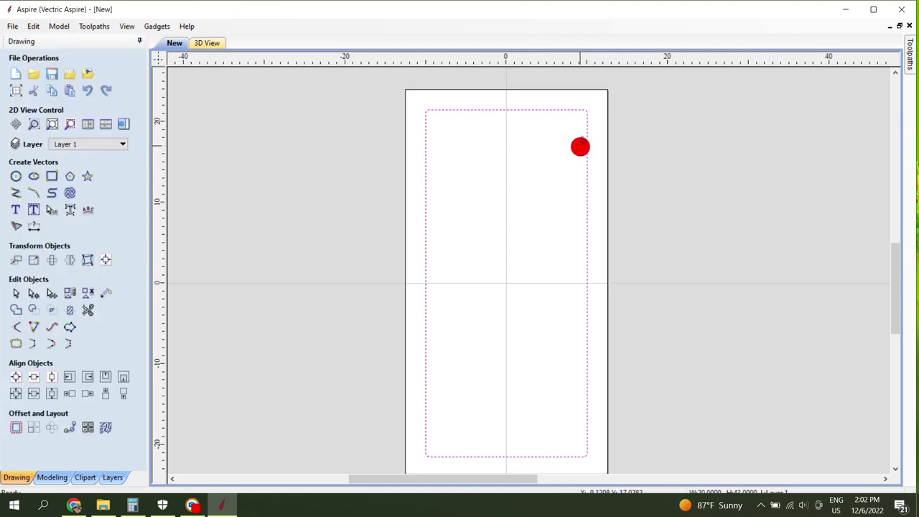
Offset the rounded inner rectangle to both sides by 0.15 inches, keeping the original, and clear the selection
{"action": "scroll", "coordinate": [588, 109], "scroll_direction": "up", "scroll_amount": 2}
{"action": "scroll", "coordinate": [591, 106], "scroll_direction": "up", "scroll_amount": 1}
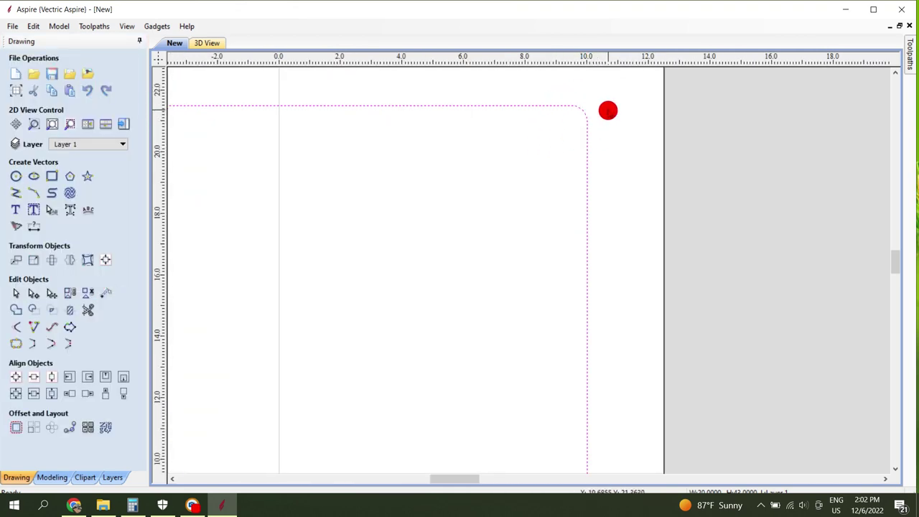
{"action": "scroll", "coordinate": [607, 109], "scroll_direction": "down", "scroll_amount": 3}
{"action": "scroll", "coordinate": [562, 108], "scroll_direction": "down", "scroll_amount": 2}
{"action": "scroll", "coordinate": [527, 117], "scroll_direction": "up", "scroll_amount": 3}
{"action": "scroll", "coordinate": [550, 179], "scroll_direction": "down", "scroll_amount": 4}
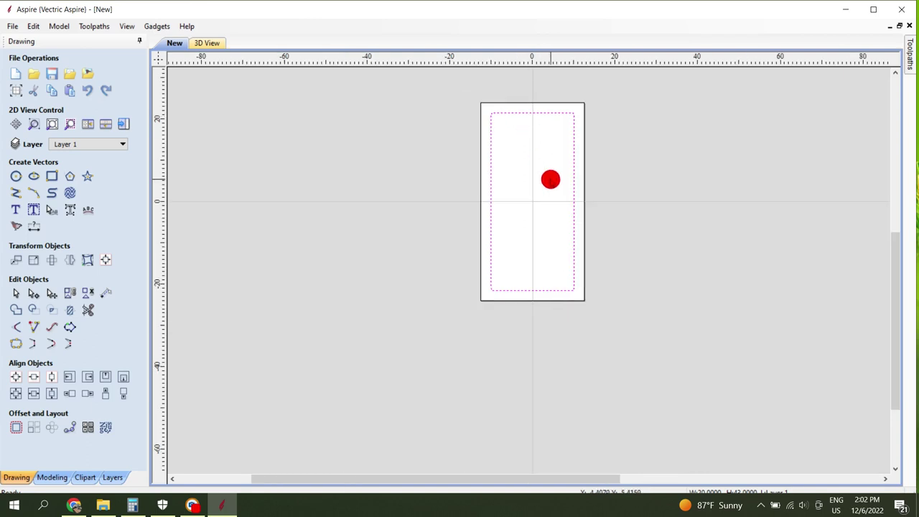
{"action": "scroll", "coordinate": [551, 179], "scroll_direction": "up", "scroll_amount": 1}
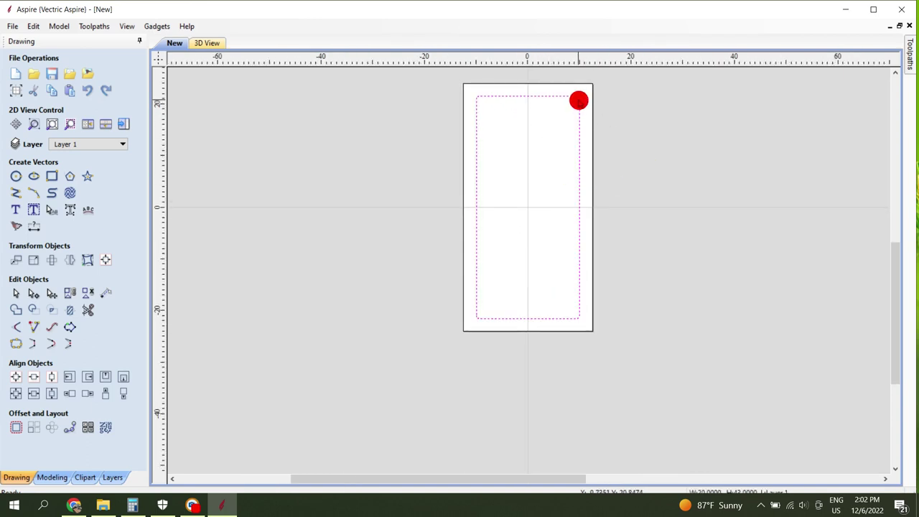
{"action": "scroll", "coordinate": [580, 97], "scroll_direction": "up", "scroll_amount": 2}
{"action": "scroll", "coordinate": [580, 101], "scroll_direction": "up", "scroll_amount": 2}
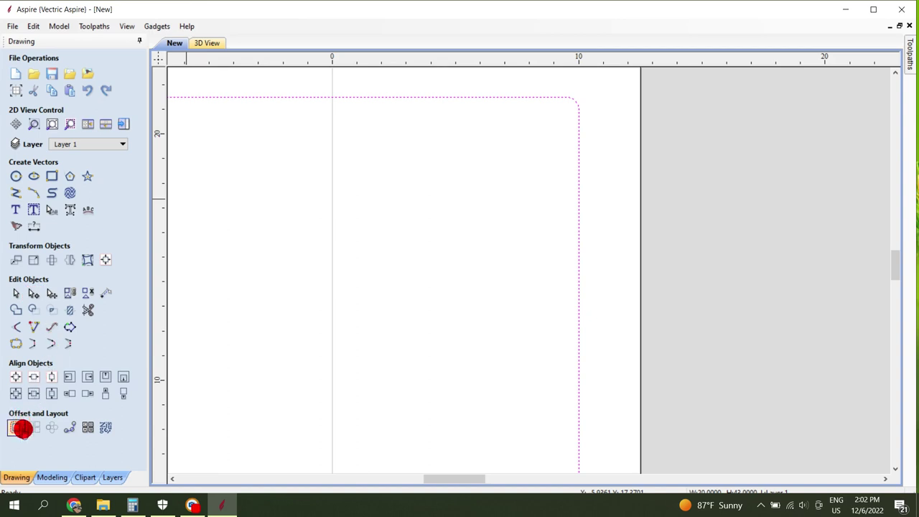
{"action": "left_click", "coordinate": [20, 429]}
{"action": "left_click", "coordinate": [52, 123]}
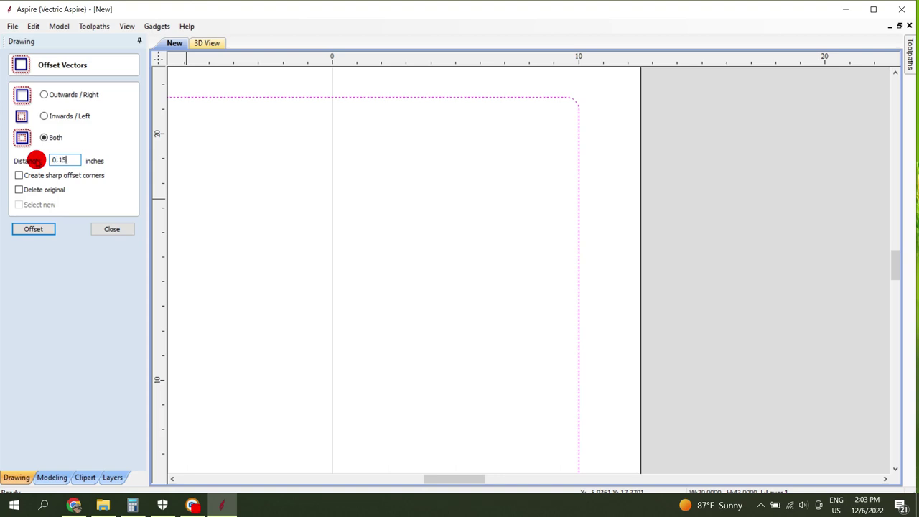
{"action": "left_click", "coordinate": [36, 228]}
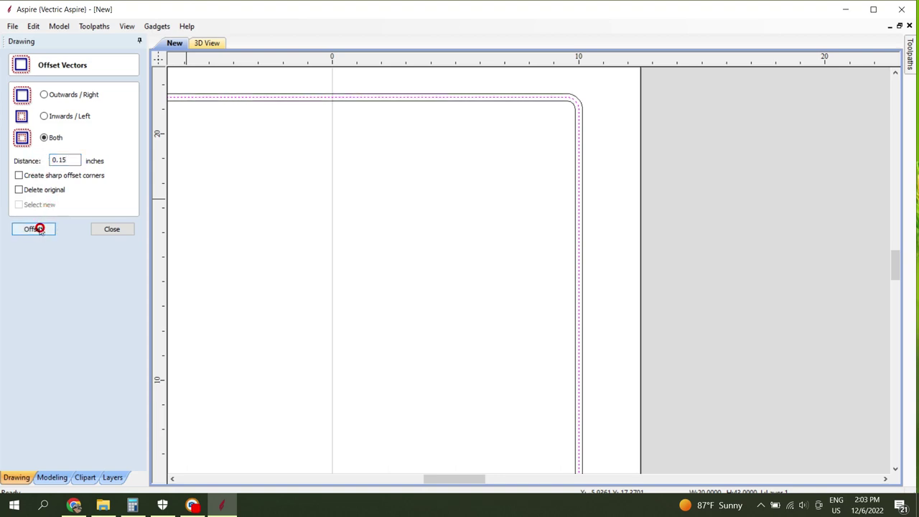
{"action": "left_click", "coordinate": [117, 230]}
{"action": "left_click", "coordinate": [606, 127]}
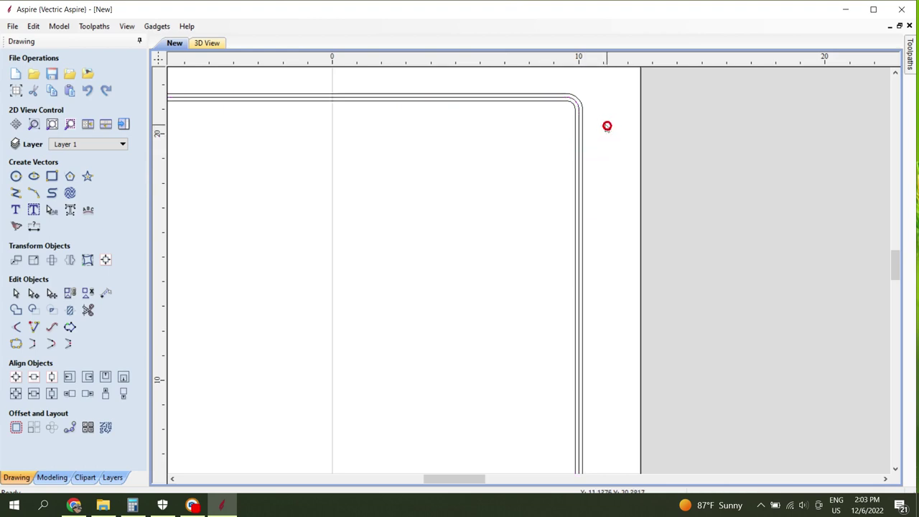
{"action": "left_click", "coordinate": [584, 108]}
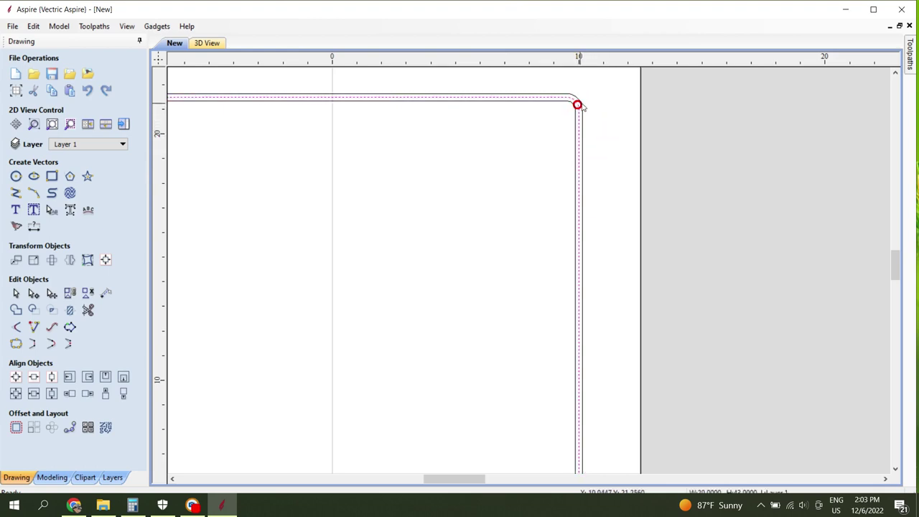
{"action": "scroll", "coordinate": [599, 108], "scroll_direction": "down", "scroll_amount": 3}
{"action": "scroll", "coordinate": [603, 115], "scroll_direction": "down", "scroll_amount": 2}
{"action": "scroll", "coordinate": [619, 155], "scroll_direction": "up", "scroll_amount": 2}
{"action": "left_click", "coordinate": [626, 159]}
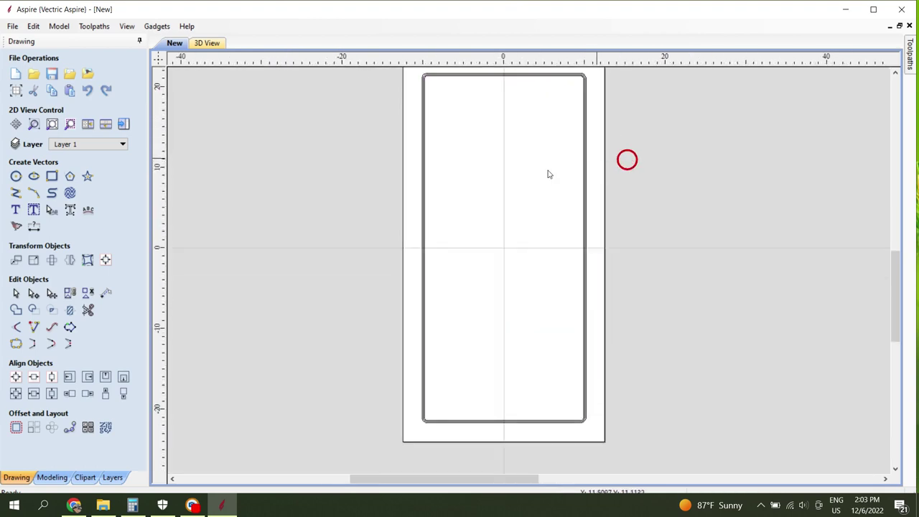
Draw a three-point arc about 0.42 inches wide and 0.2 inches high, bulging upward across the frame's three left vertical lines
{"action": "scroll", "coordinate": [400, 285], "scroll_direction": "up", "scroll_amount": 4}
{"action": "scroll", "coordinate": [502, 327], "scroll_direction": "up", "scroll_amount": 3}
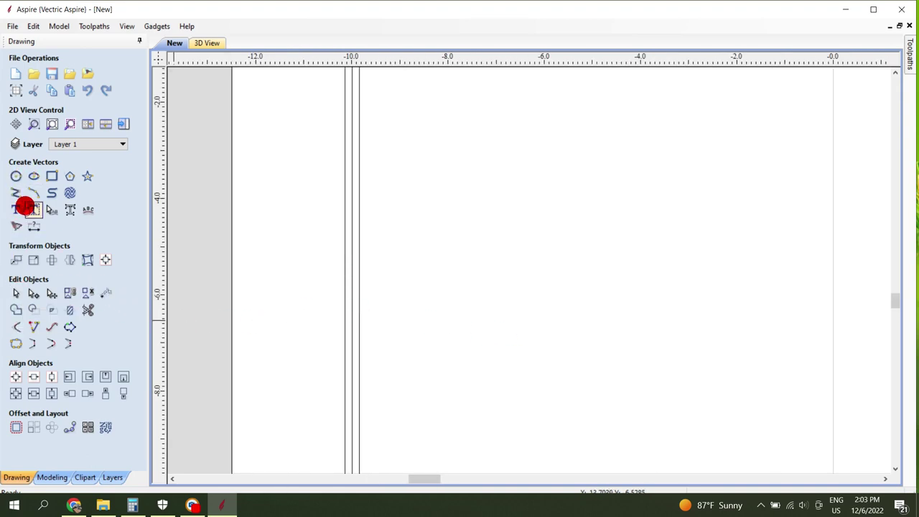
{"action": "left_click", "coordinate": [33, 193]}
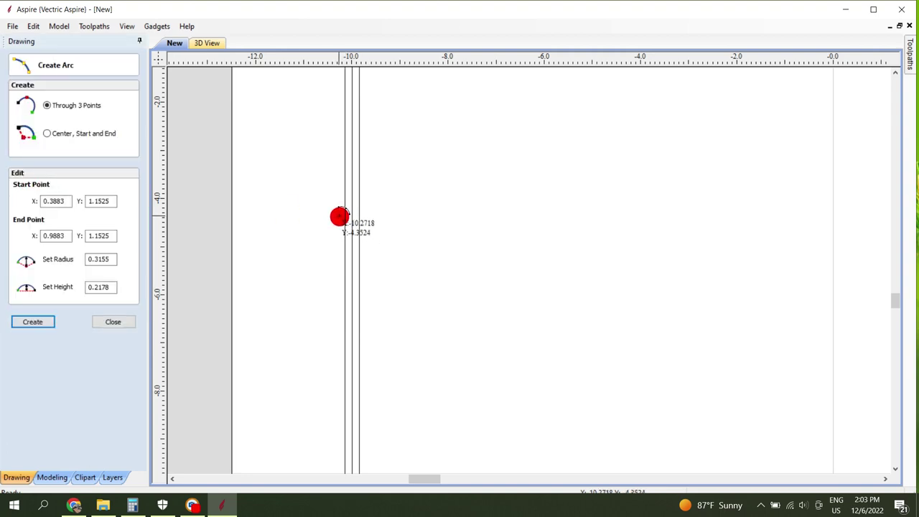
{"action": "scroll", "coordinate": [342, 215], "scroll_direction": "up", "scroll_amount": 4}
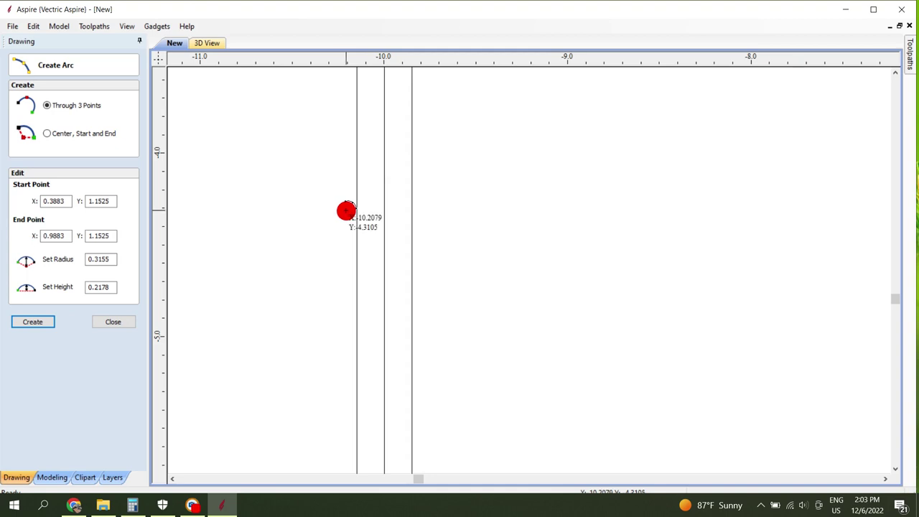
{"action": "left_click", "coordinate": [346, 211]}
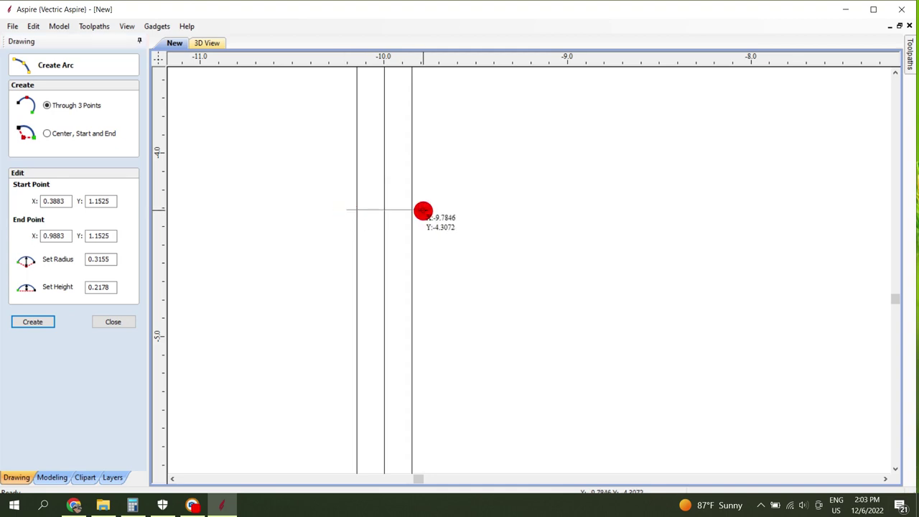
{"action": "left_click", "coordinate": [423, 211]}
{"action": "left_click", "coordinate": [397, 177]}
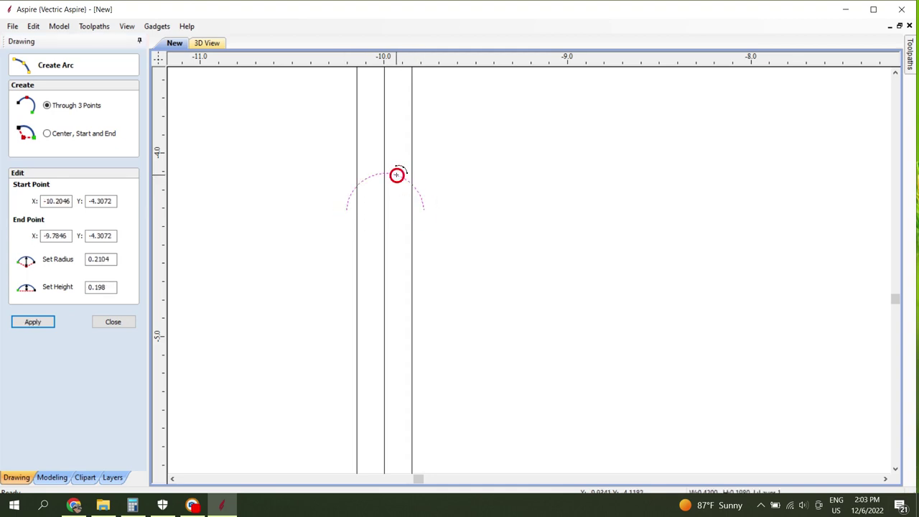
{"action": "key", "text": "Escape"}
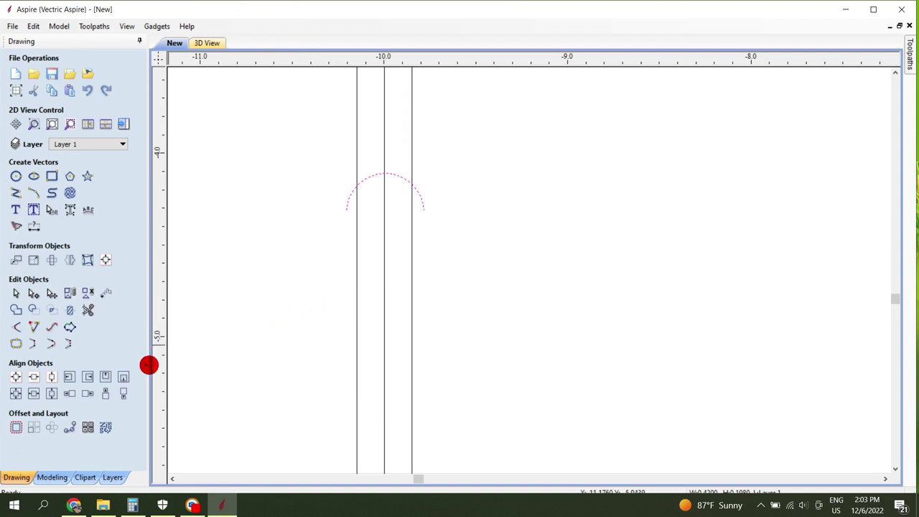
Widen the arc profile to about 0.55 inches so it spans beyond the frame's outer and inner lines
{"action": "left_click", "coordinate": [522, 153]}
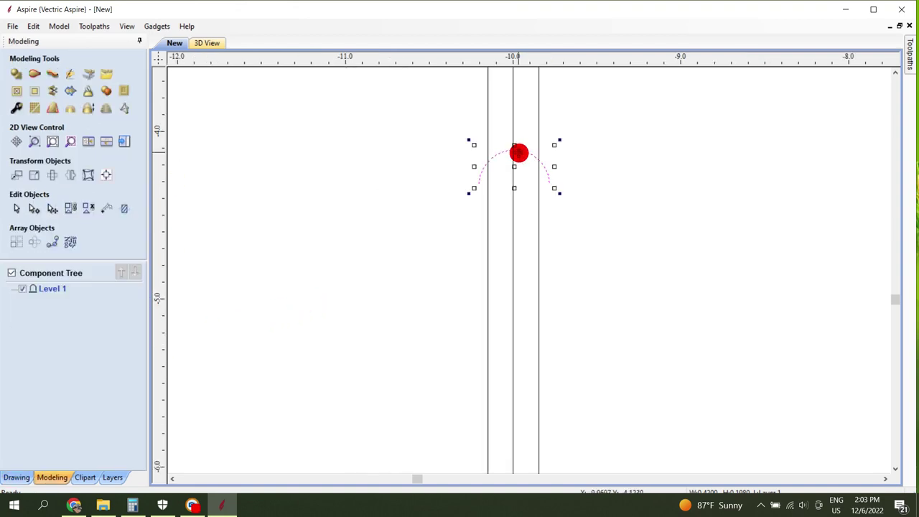
{"action": "left_click", "coordinate": [475, 167]}
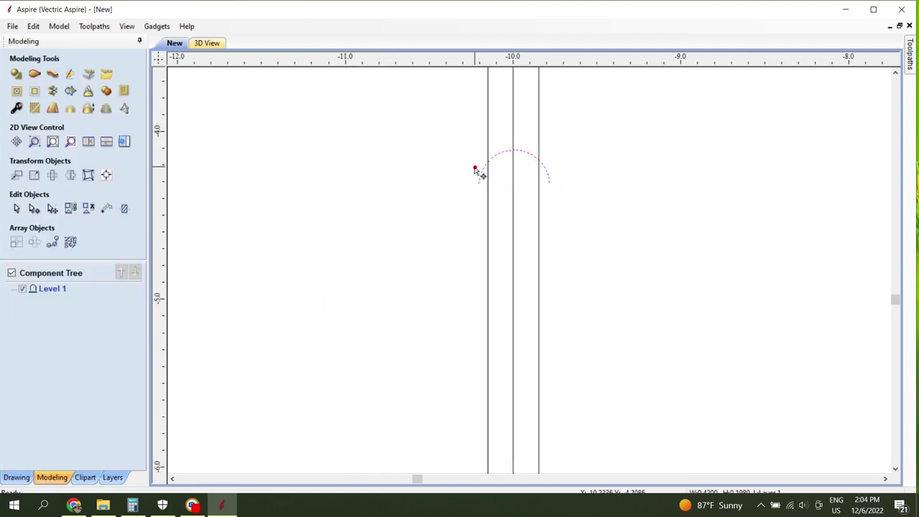
{"action": "left_click", "coordinate": [549, 174]}
{"action": "left_click_drag", "start_coordinate": [554, 167], "coordinate": [565, 167]}
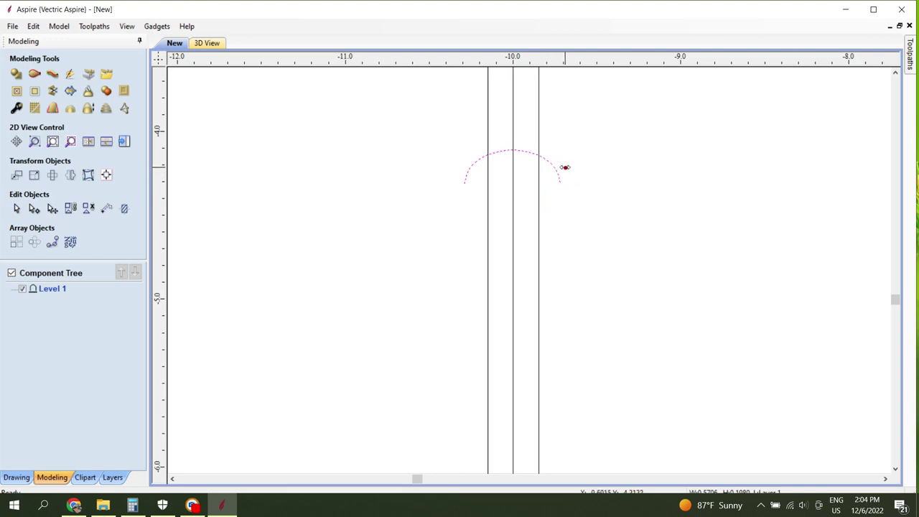
{"action": "left_click", "coordinate": [480, 176]}
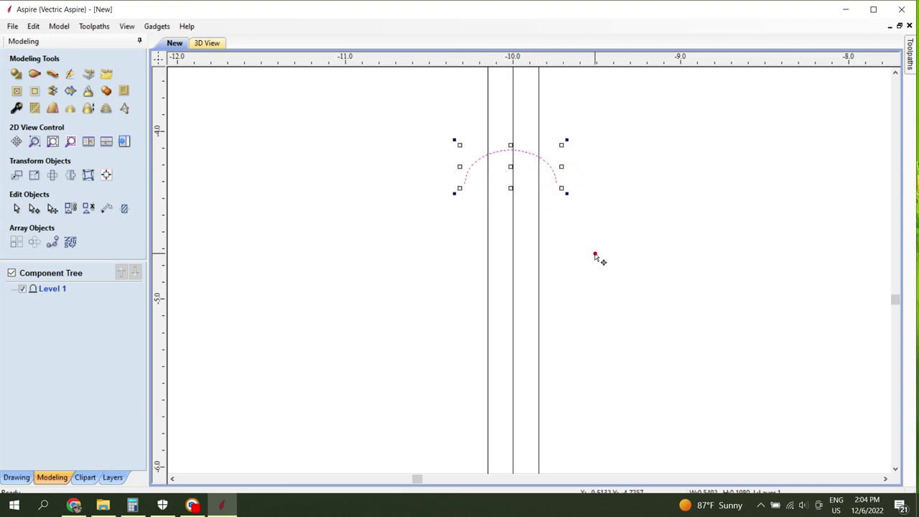
Extrude the arc cross-section along the frame's middle vector with Extrude and Weave, and close the tool
{"action": "left_click", "coordinate": [509, 191]}
{"action": "left_click", "coordinate": [513, 188]}
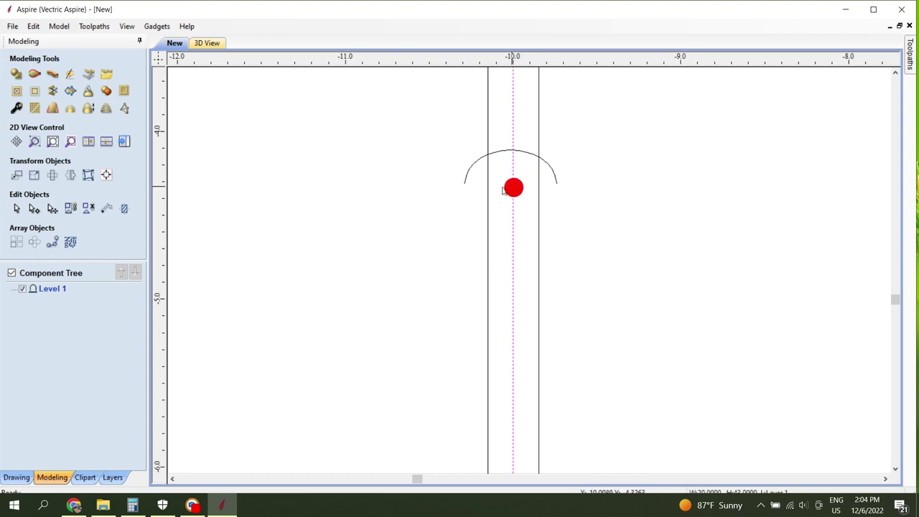
{"action": "left_click", "coordinate": [52, 73]}
{"action": "left_click", "coordinate": [100, 101]}
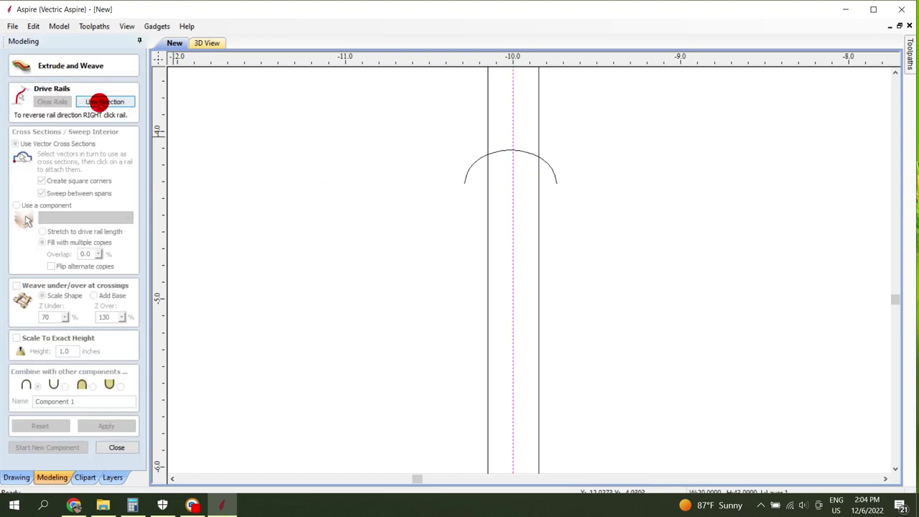
{"action": "left_click", "coordinate": [474, 163]}
{"action": "left_click", "coordinate": [145, 232]}
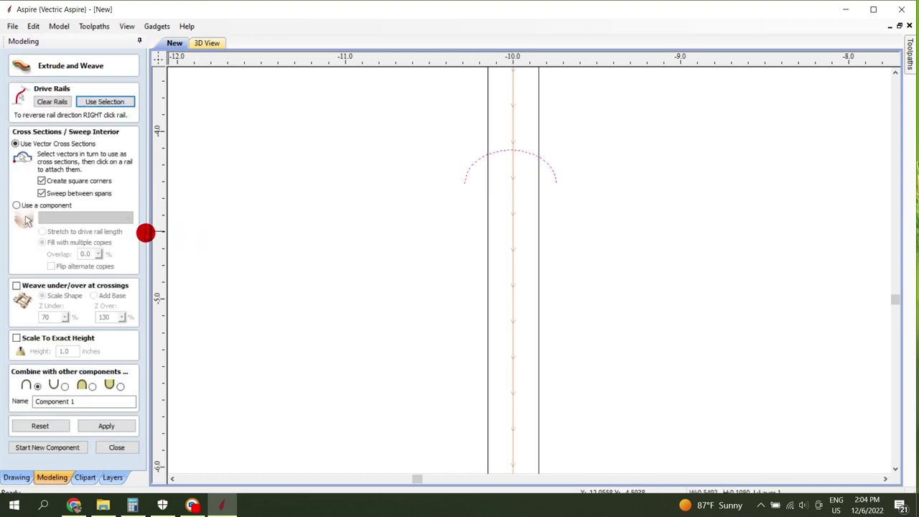
{"action": "left_click", "coordinate": [108, 426]}
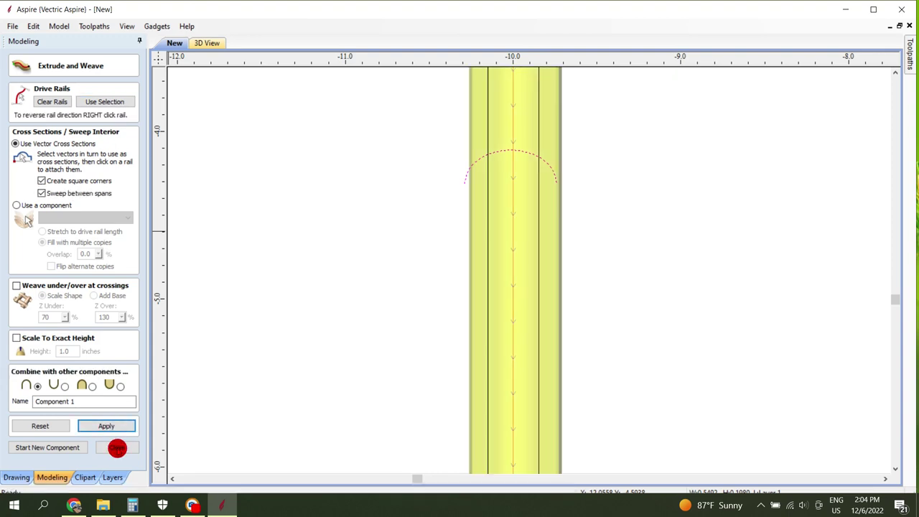
{"action": "left_click", "coordinate": [117, 447]}
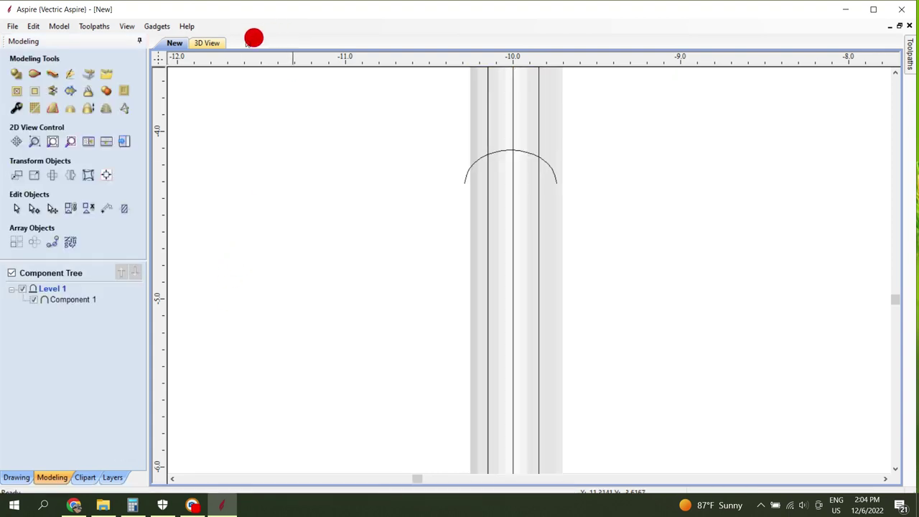
Check the extruded frame in 3D and import the ornamental image 6547 from the nested Table folder into the 2D drawing
{"action": "left_click", "coordinate": [208, 43]}
{"action": "scroll", "coordinate": [459, 241], "scroll_direction": "up", "scroll_amount": 5}
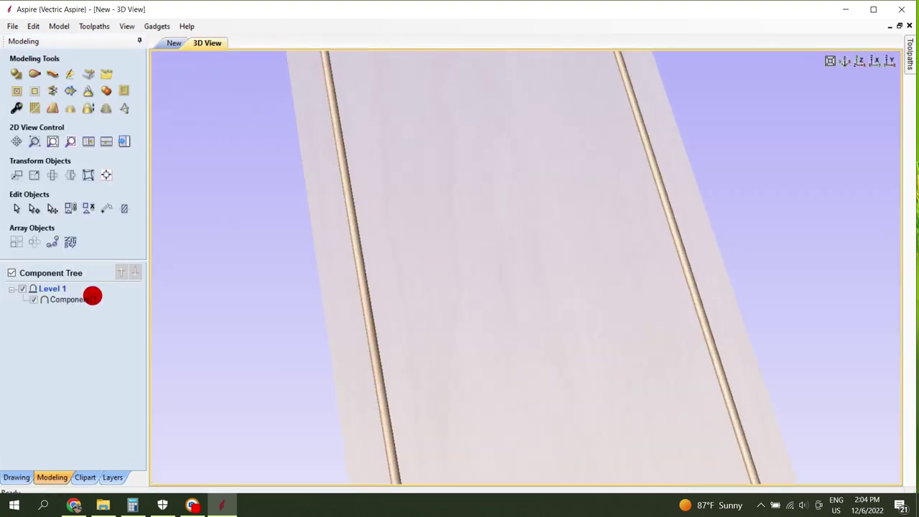
{"action": "scroll", "coordinate": [324, 256], "scroll_direction": "down", "scroll_amount": 5}
{"action": "left_click_drag", "start_coordinate": [323, 256], "coordinate": [332, 357]}
{"action": "left_click", "coordinate": [174, 43]}
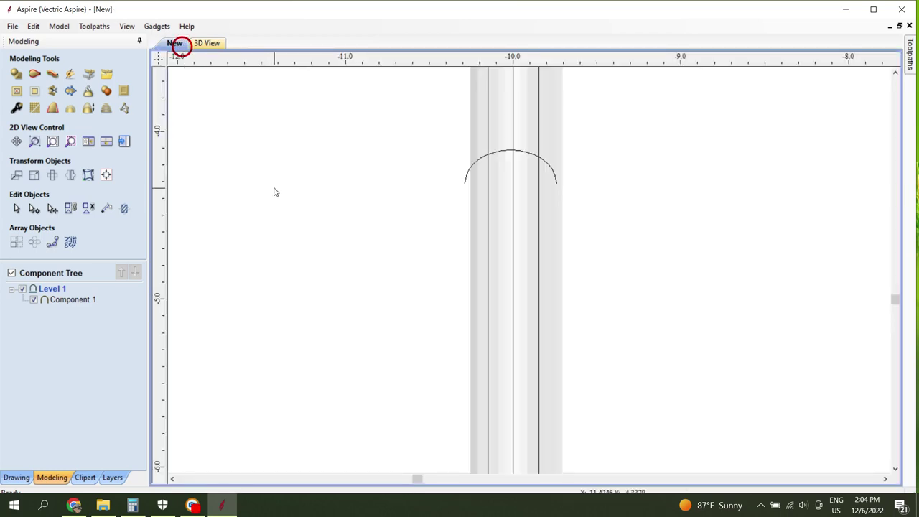
{"action": "scroll", "coordinate": [396, 318], "scroll_direction": "down", "scroll_amount": 6}
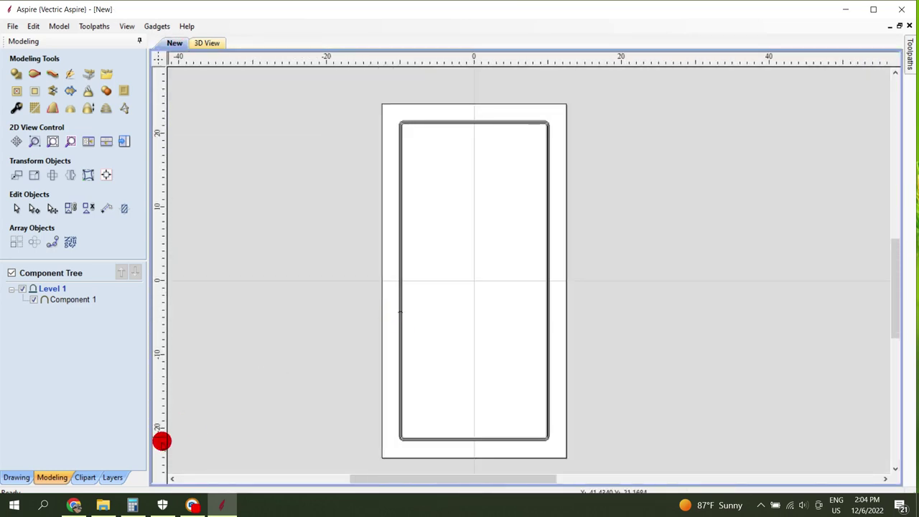
{"action": "left_click", "coordinate": [103, 505]}
{"action": "left_click", "coordinate": [214, 120]}
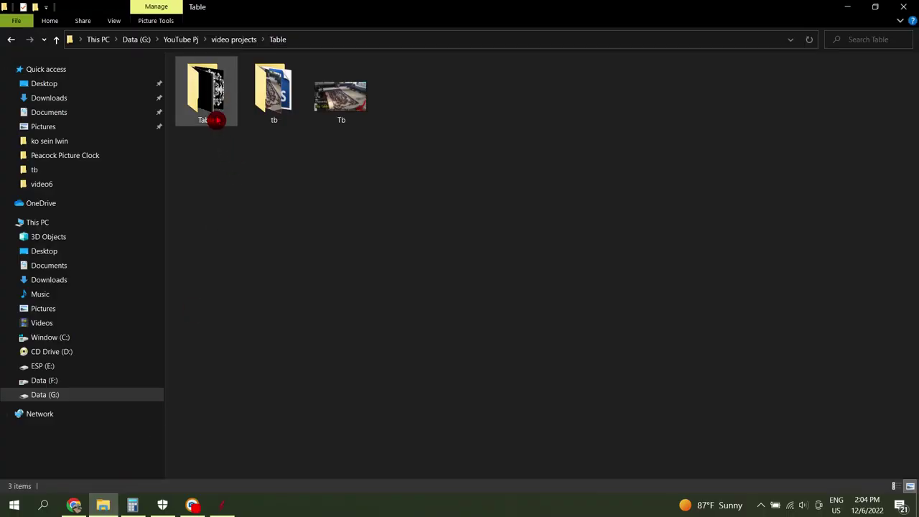
{"action": "double_click", "coordinate": [215, 89]}
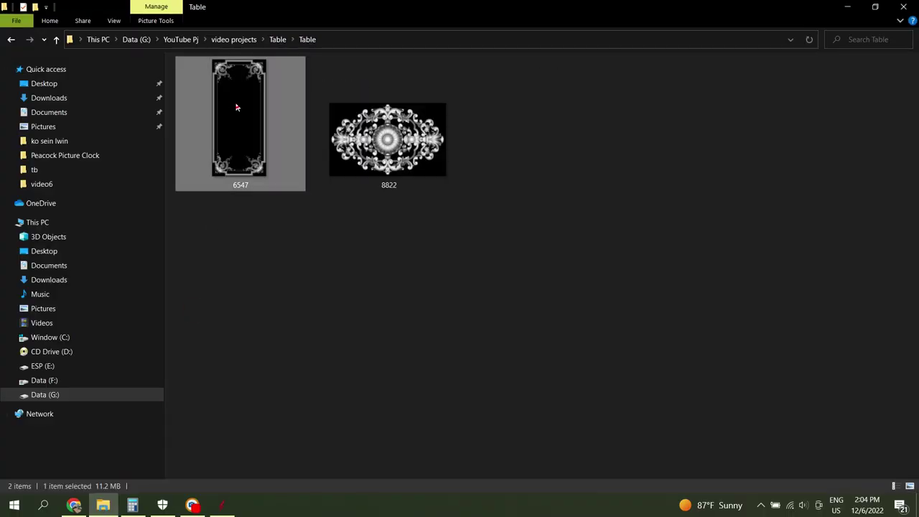
{"action": "left_click_drag", "start_coordinate": [239, 108], "coordinate": [422, 291]}
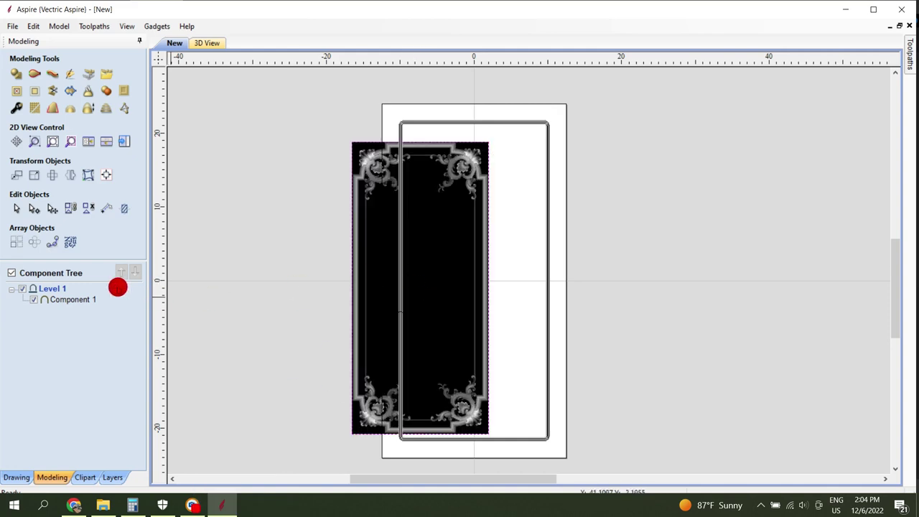
Center the imported image in the material and enlarge it about its center to about 22.2 by 47.7 inches
{"action": "left_click", "coordinate": [107, 176]}
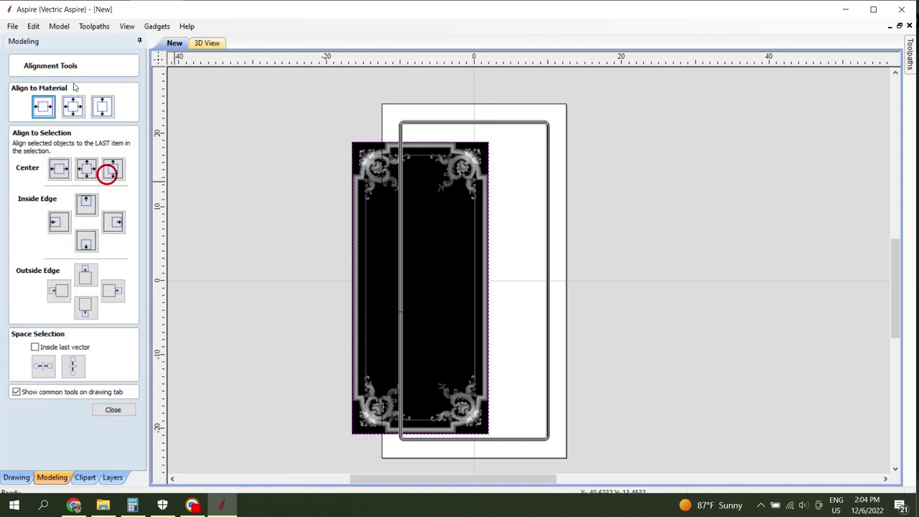
{"action": "left_click", "coordinate": [73, 107]}
{"action": "left_click", "coordinate": [115, 410]}
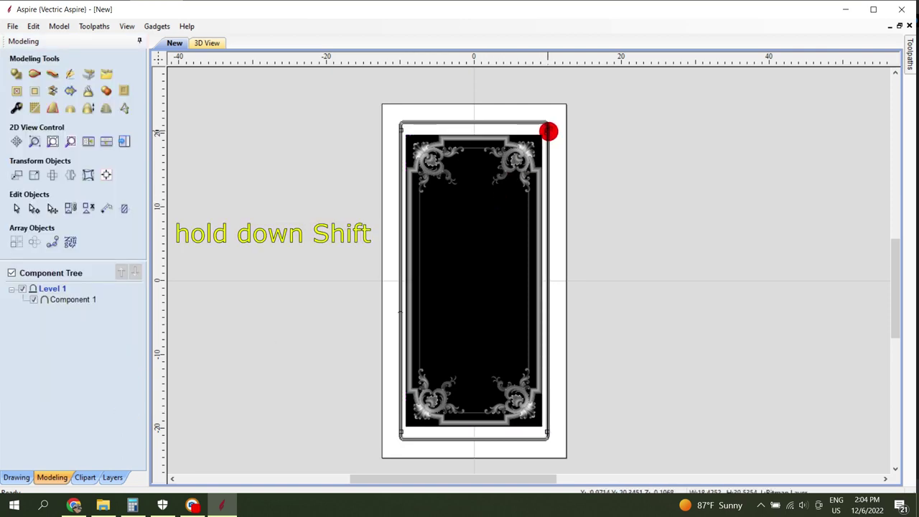
{"action": "left_click_drag", "start_coordinate": [548, 128], "coordinate": [559, 121], "text": "shift"}
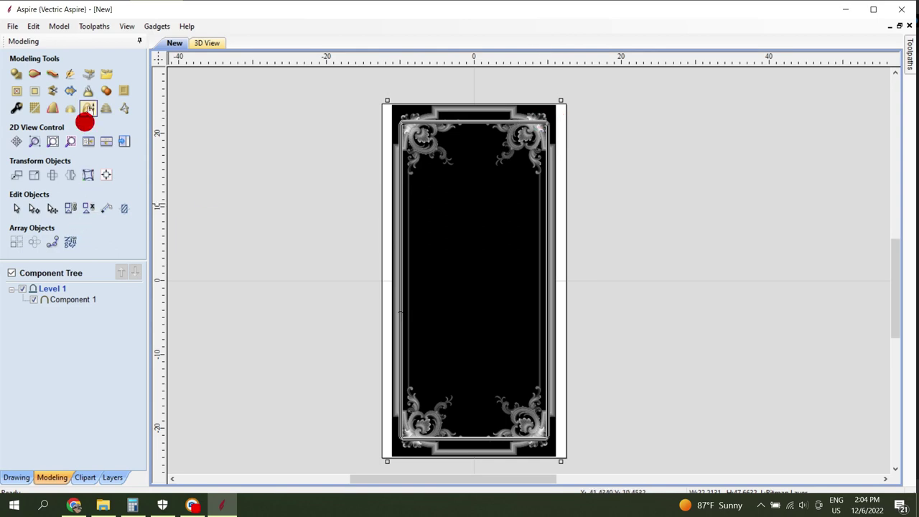
Create a component from the 6547 image and inspect the relief in the 3D view
{"action": "left_click", "coordinate": [95, 73]}
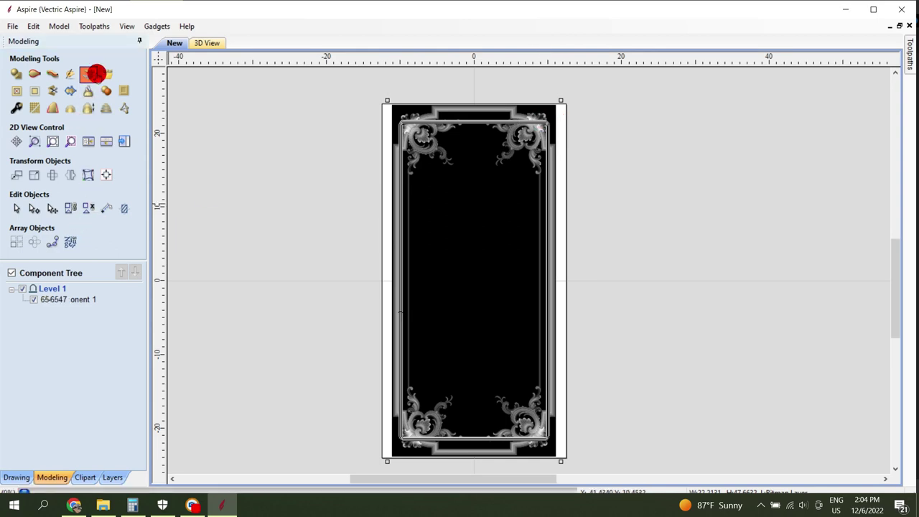
{"action": "left_click", "coordinate": [210, 42]}
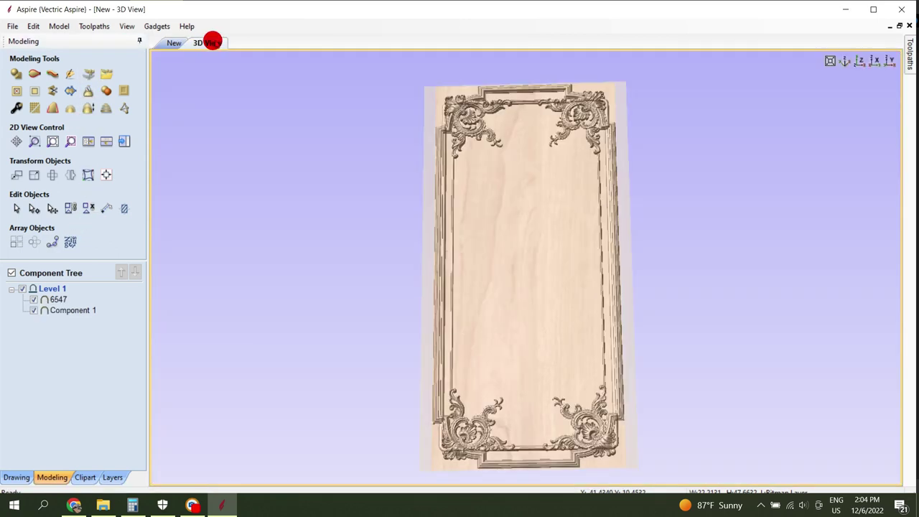
{"action": "left_click_drag", "start_coordinate": [501, 323], "coordinate": [519, 270]}
{"action": "scroll", "coordinate": [555, 224], "scroll_direction": "up", "scroll_amount": 3}
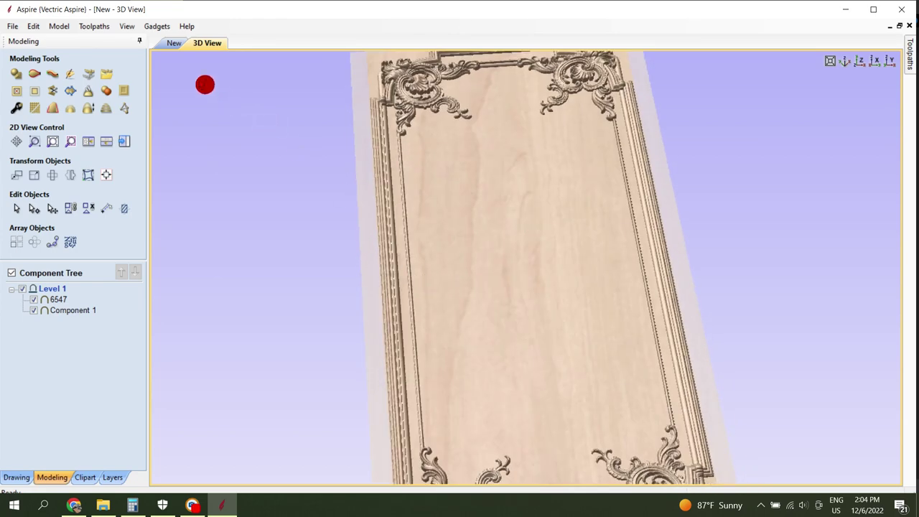
Scale the 6547 component down to about 21.9 by 46.6 inches in the 2D view
{"action": "left_click", "coordinate": [174, 43]}
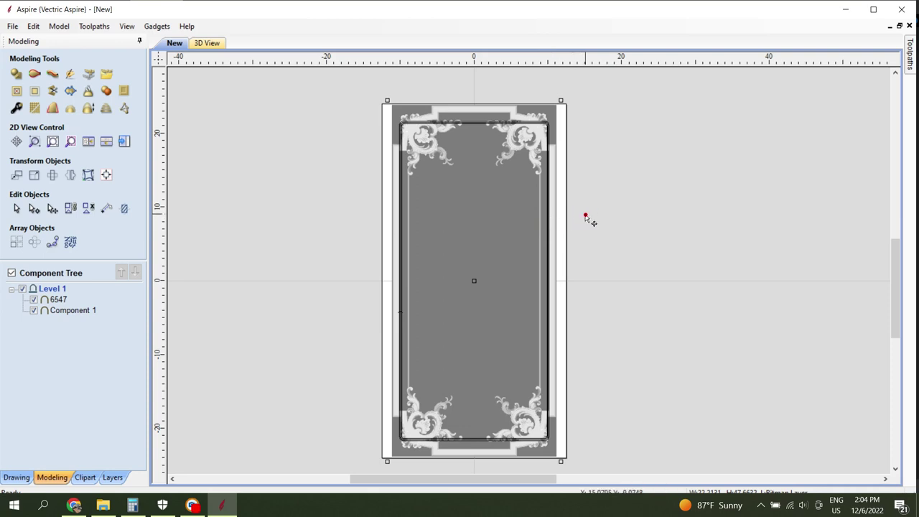
{"action": "left_click", "coordinate": [551, 215]}
{"action": "left_click", "coordinate": [570, 109]}
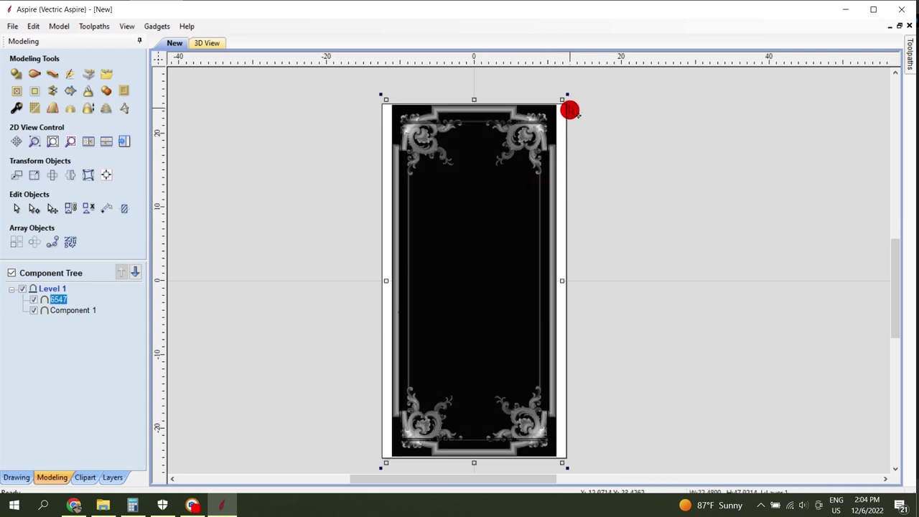
{"action": "left_click_drag", "start_coordinate": [563, 99], "coordinate": [555, 111]}
Hide the 6547 component, delete the source image beneath it, and show the component again
{"action": "left_click", "coordinate": [76, 310]}
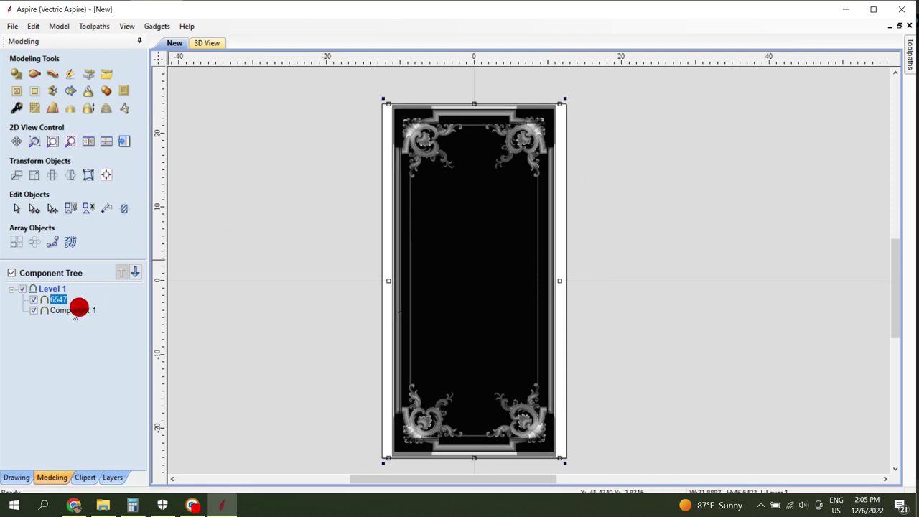
{"action": "left_click", "coordinate": [34, 299]}
{"action": "left_click", "coordinate": [660, 291]}
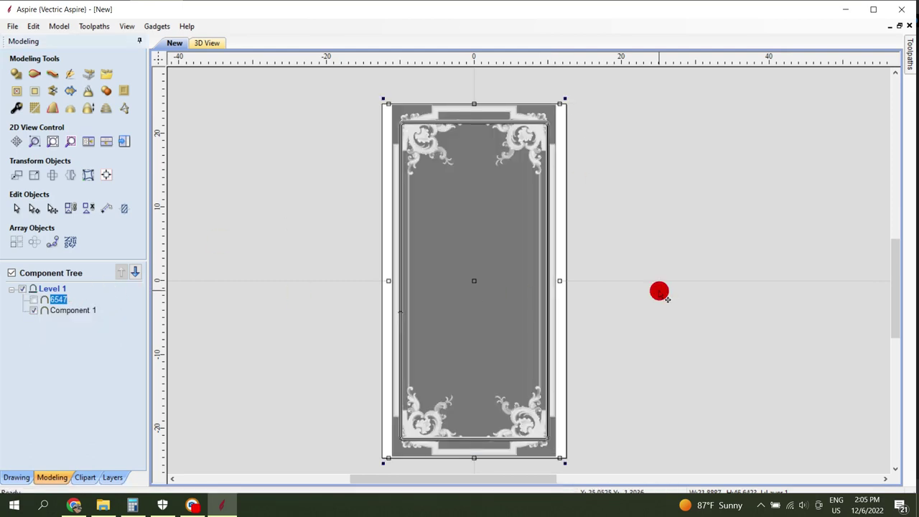
{"action": "right_click", "coordinate": [508, 251]}
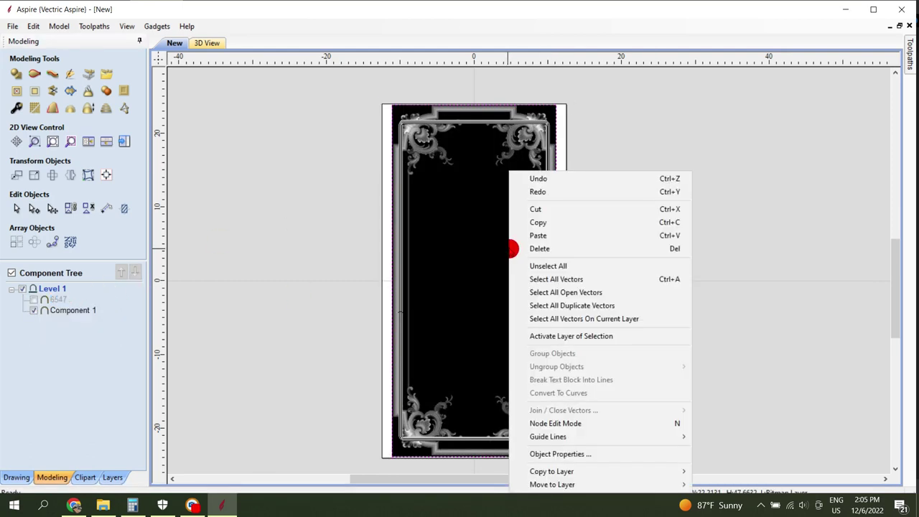
{"action": "left_click", "coordinate": [533, 251]}
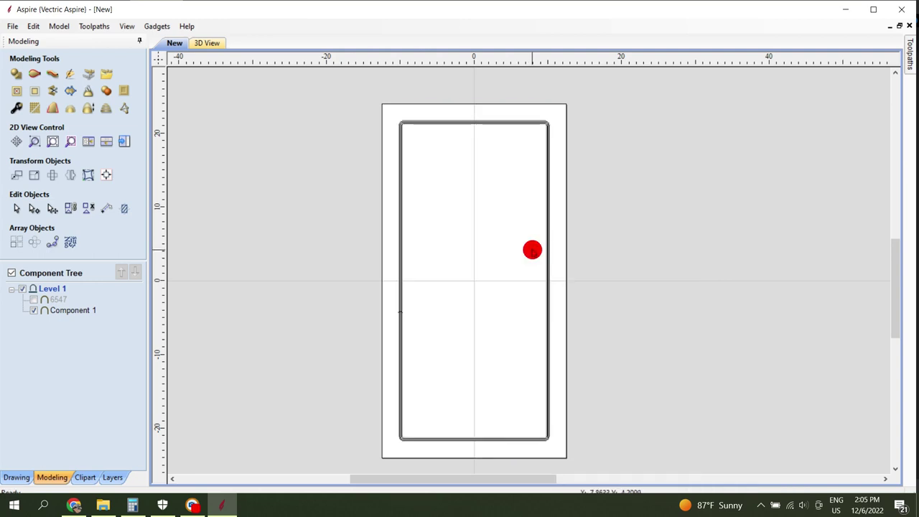
{"action": "left_click", "coordinate": [33, 299]}
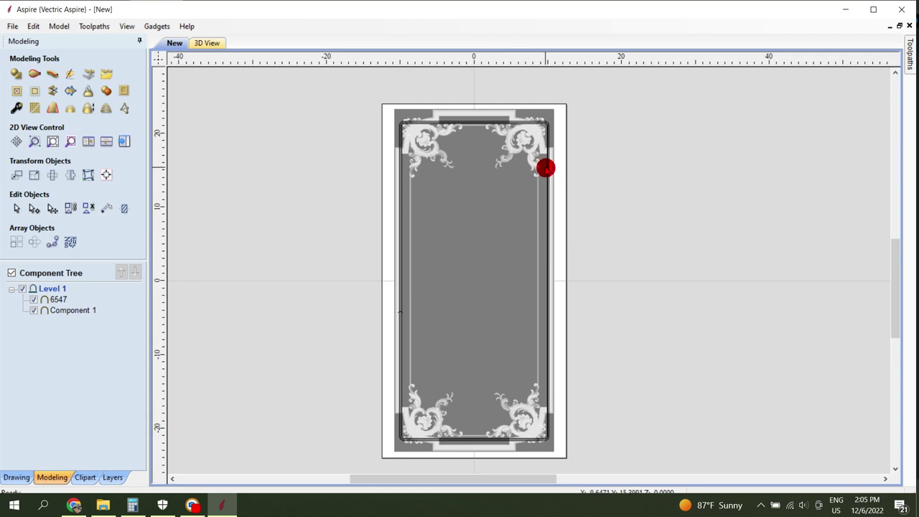
Scale the 6547 component down to about 20.75 by 44.18 inches so its edges line up with the frame
{"action": "left_click", "coordinate": [502, 181]}
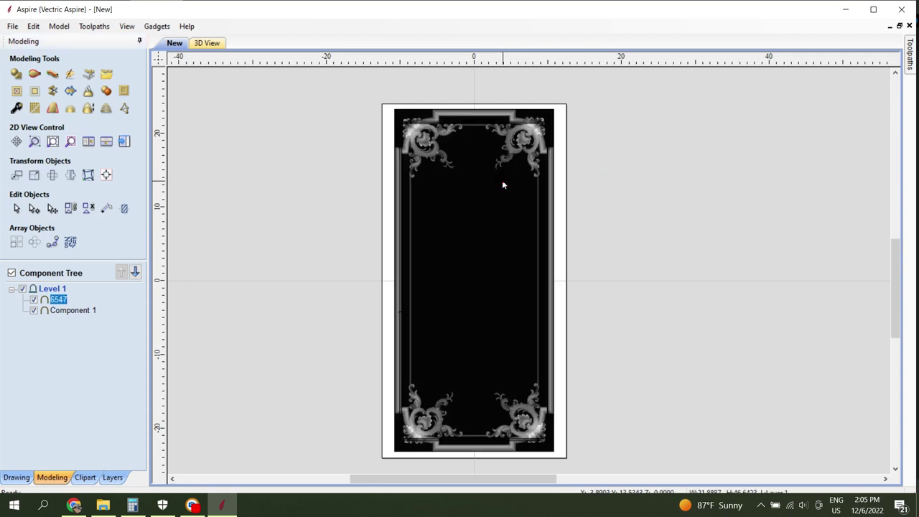
{"action": "left_click", "coordinate": [558, 108]}
{"action": "left_click_drag", "start_coordinate": [560, 104], "coordinate": [552, 116]}
{"action": "scroll", "coordinate": [549, 180], "scroll_direction": "up", "scroll_amount": 3}
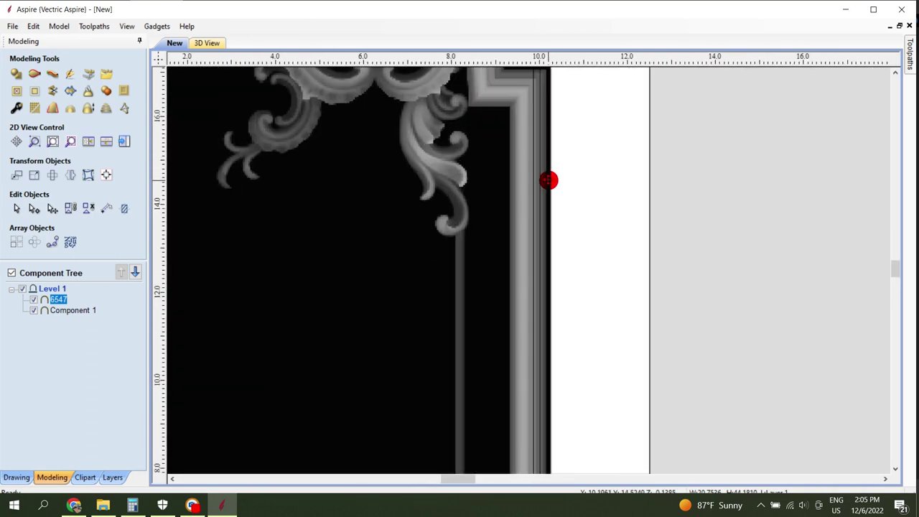
{"action": "scroll", "coordinate": [548, 180], "scroll_direction": "down", "scroll_amount": 1}
{"action": "scroll", "coordinate": [549, 180], "scroll_direction": "up", "scroll_amount": 1}
{"action": "scroll", "coordinate": [329, 220], "scroll_direction": "down", "scroll_amount": 3}
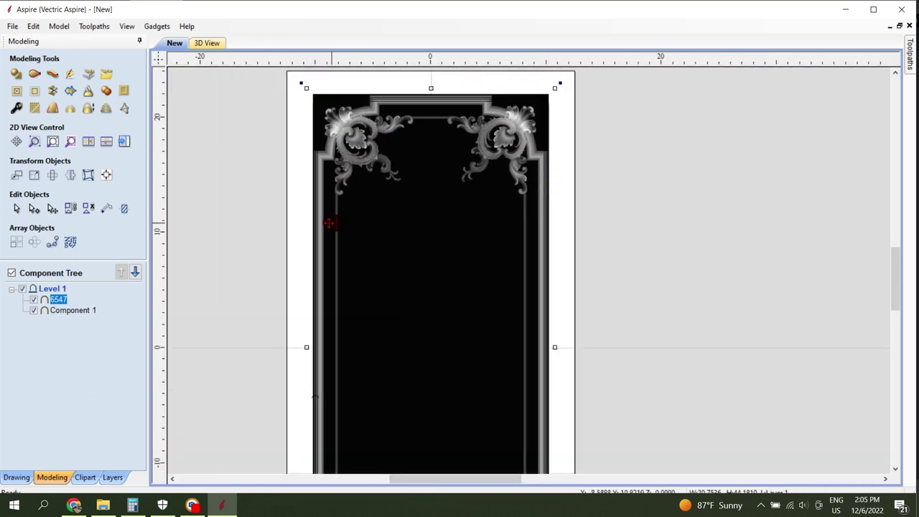
{"action": "scroll", "coordinate": [328, 222], "scroll_direction": "up", "scroll_amount": 3}
{"action": "scroll", "coordinate": [328, 221], "scroll_direction": "down", "scroll_amount": 3}
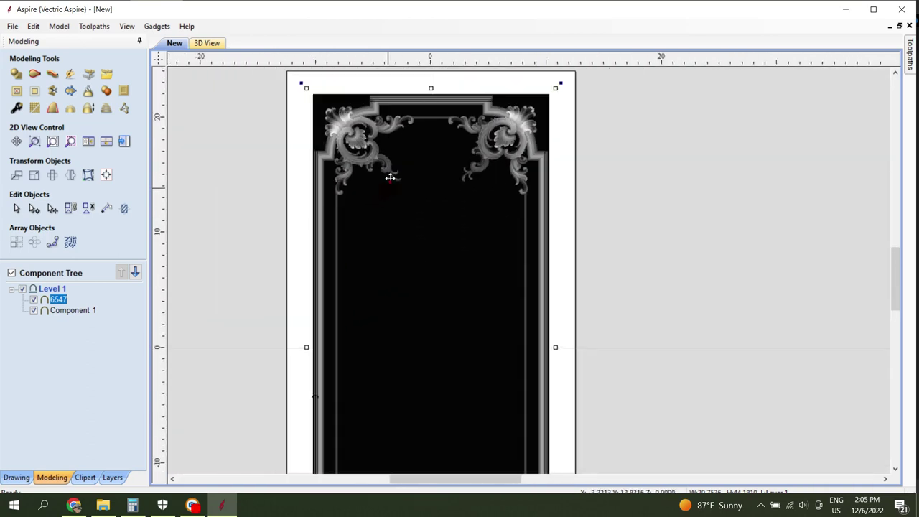
Set the shape height of Component 1 to 0.5 inches in its component properties
{"action": "left_click", "coordinate": [221, 43]}
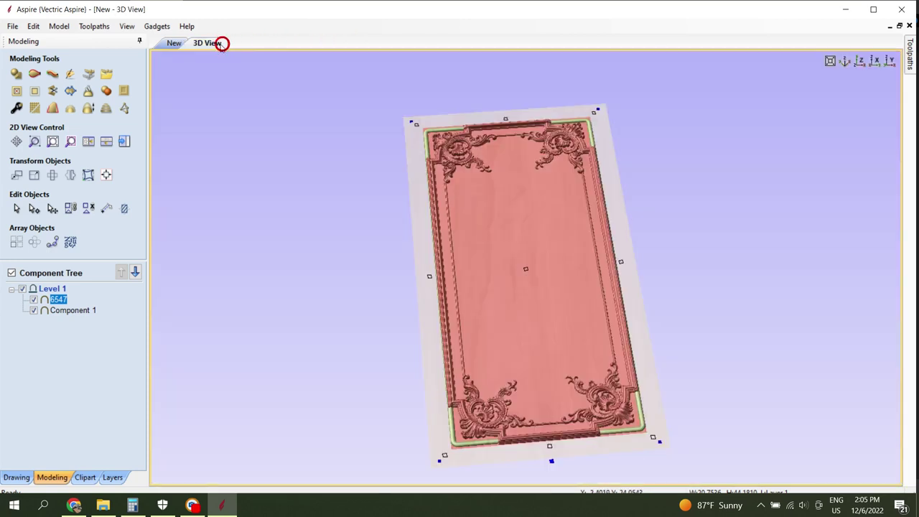
{"action": "scroll", "coordinate": [581, 219], "scroll_direction": "up", "scroll_amount": 3}
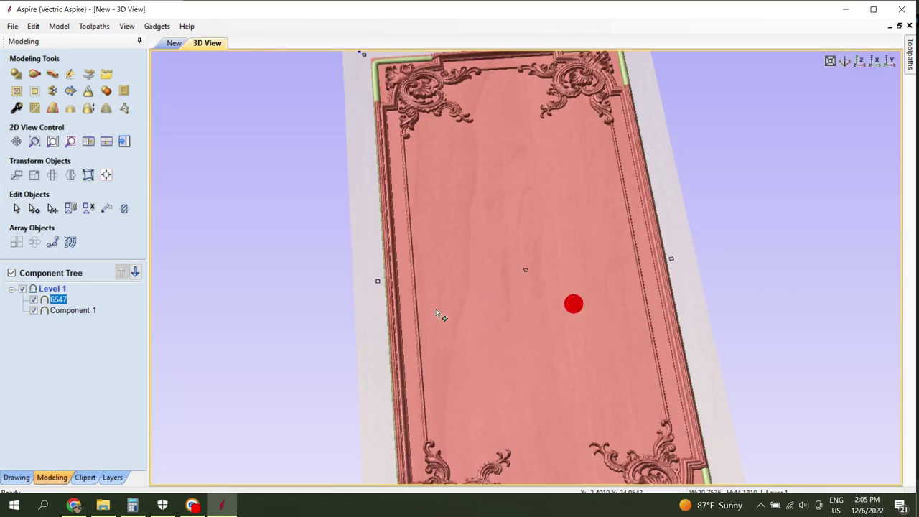
{"action": "left_click", "coordinate": [78, 299]}
{"action": "left_click", "coordinate": [69, 310]}
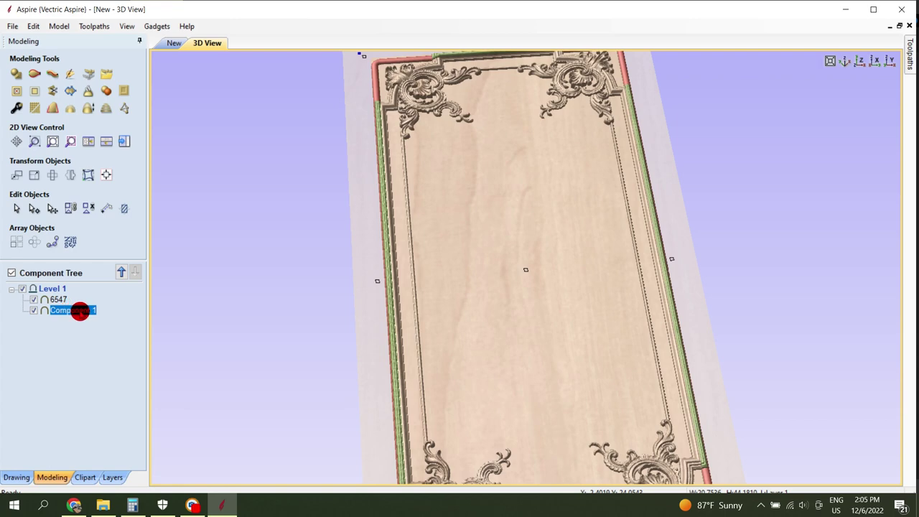
{"action": "double_click", "coordinate": [80, 314]}
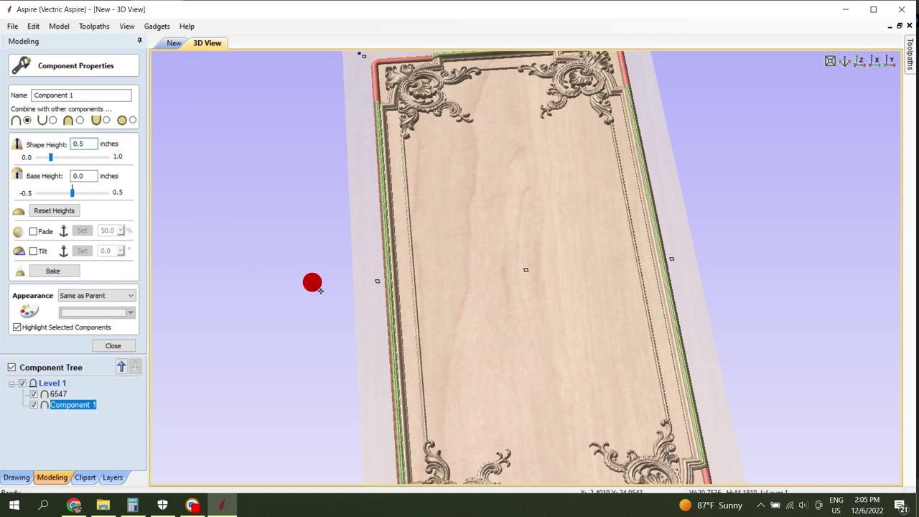
{"action": "key", "text": "Return"}
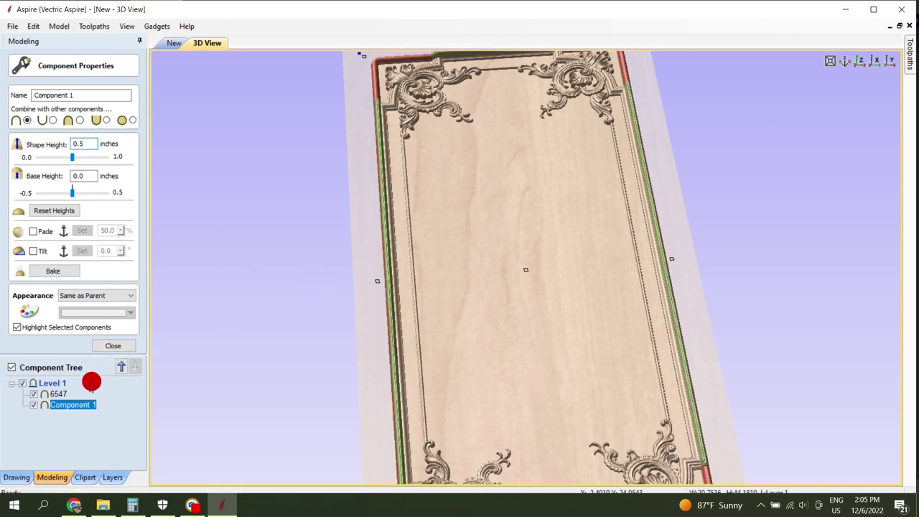
Set the shape height of the 6547 component to 0.5 inches and close the component properties
{"action": "left_click", "coordinate": [63, 394]}
{"action": "left_click", "coordinate": [72, 193]}
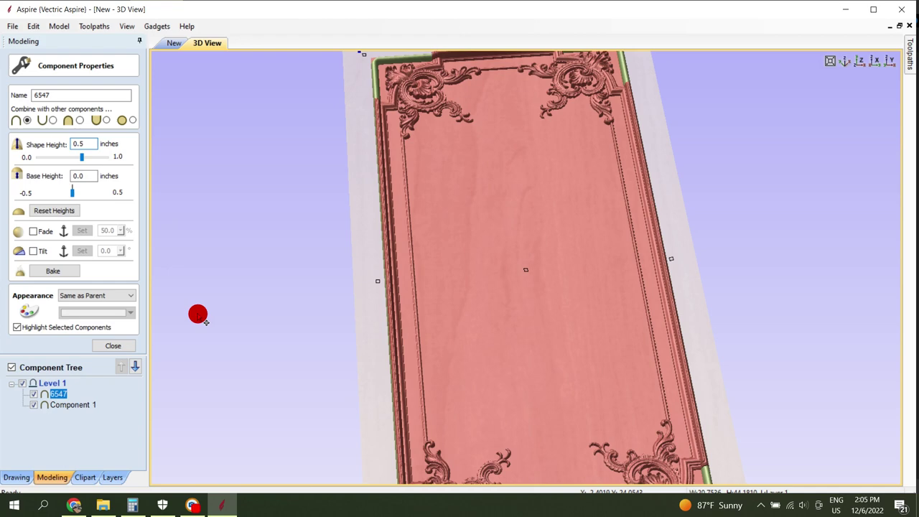
{"action": "left_click", "coordinate": [123, 347]}
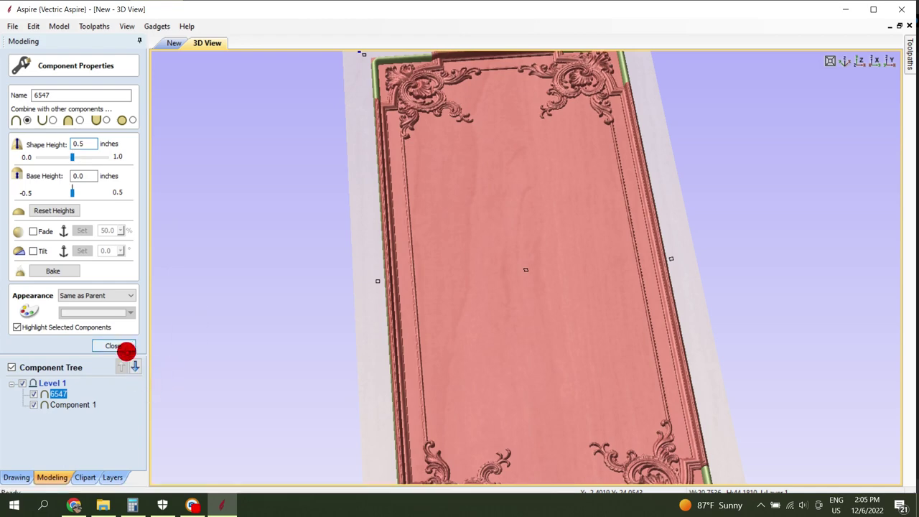
Change the combine mode of the 6547 component to Merge where its relief overlaps the rounded frame
{"action": "scroll", "coordinate": [449, 335], "scroll_direction": "up", "scroll_amount": 5}
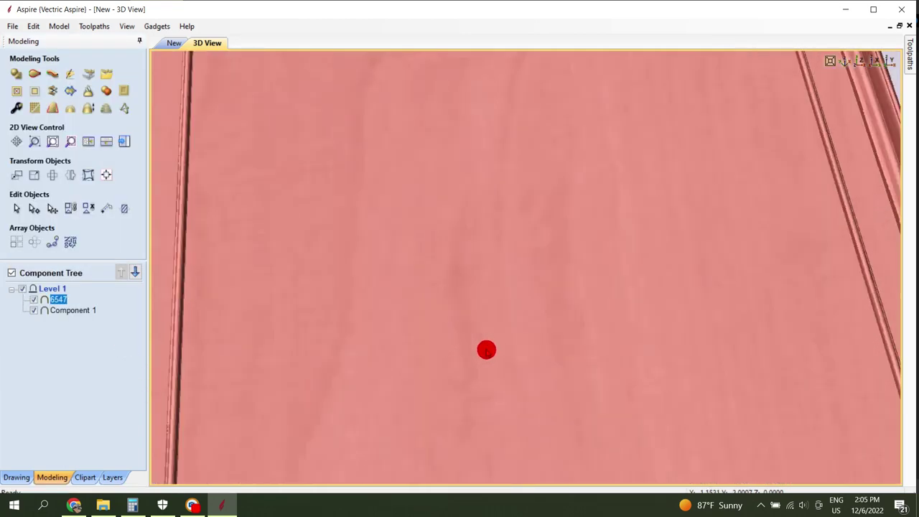
{"action": "scroll", "coordinate": [494, 340], "scroll_direction": "down", "scroll_amount": 2}
{"action": "middle_click_drag", "start_coordinate": [477, 327], "coordinate": [523, 258]}
{"action": "scroll", "coordinate": [500, 329], "scroll_direction": "up", "scroll_amount": 1}
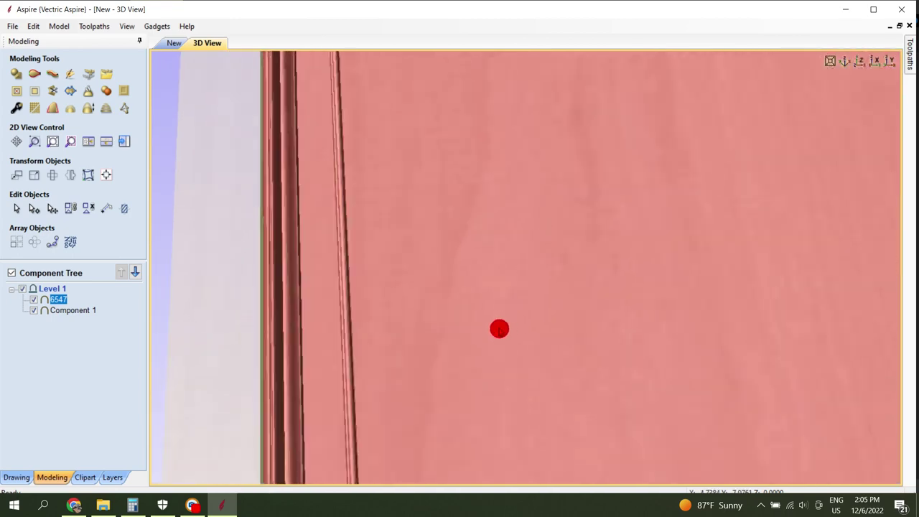
{"action": "mouse_move", "coordinate": [499, 329]}
{"action": "left_mouse_down"}
{"action": "mouse_move", "coordinate": [494, 343]}
{"action": "mouse_move", "coordinate": [514, 272]}
{"action": "mouse_move", "coordinate": [511, 286]}
{"action": "mouse_move", "coordinate": [504, 240]}
{"action": "left_mouse_up"}
{"action": "left_click", "coordinate": [93, 297]}
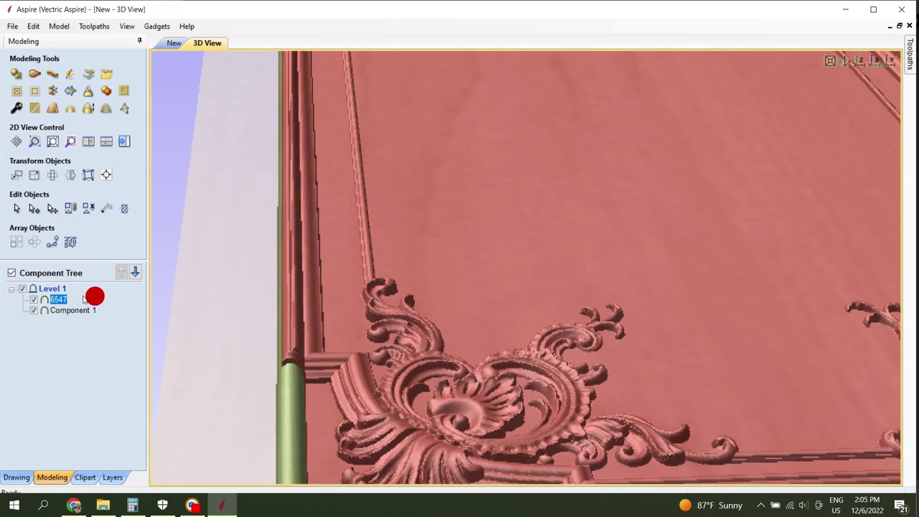
{"action": "mouse_move", "coordinate": [242, 311]}
{"action": "left_mouse_down"}
{"action": "mouse_move", "coordinate": [353, 311]}
{"action": "mouse_move", "coordinate": [595, 242]}
{"action": "mouse_move", "coordinate": [487, 269]}
{"action": "left_mouse_up"}
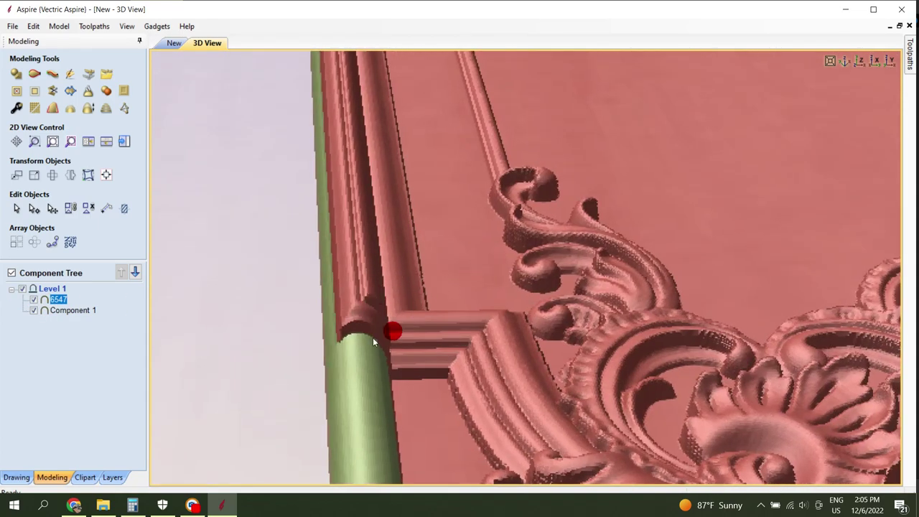
{"action": "right_click", "coordinate": [61, 299]}
{"action": "mouse_move", "coordinate": [79, 305]}
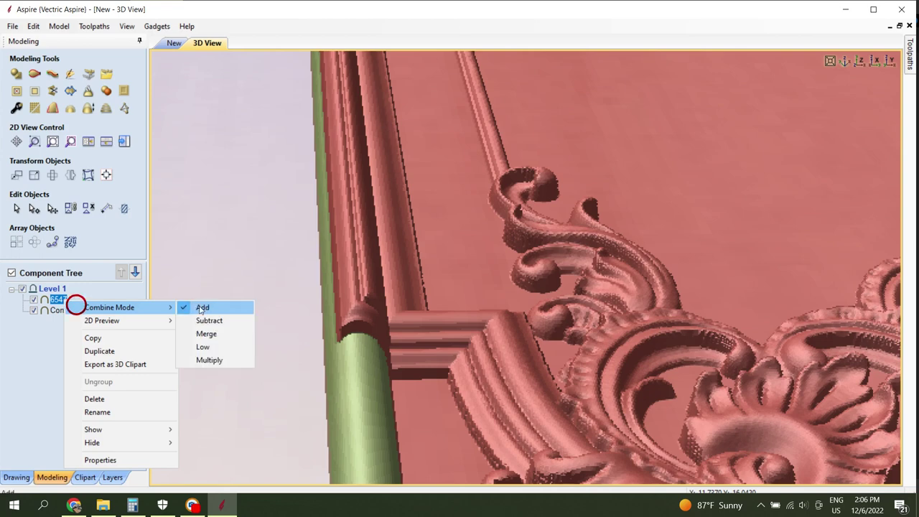
{"action": "left_click", "coordinate": [211, 334]}
{"action": "left_click", "coordinate": [380, 335]}
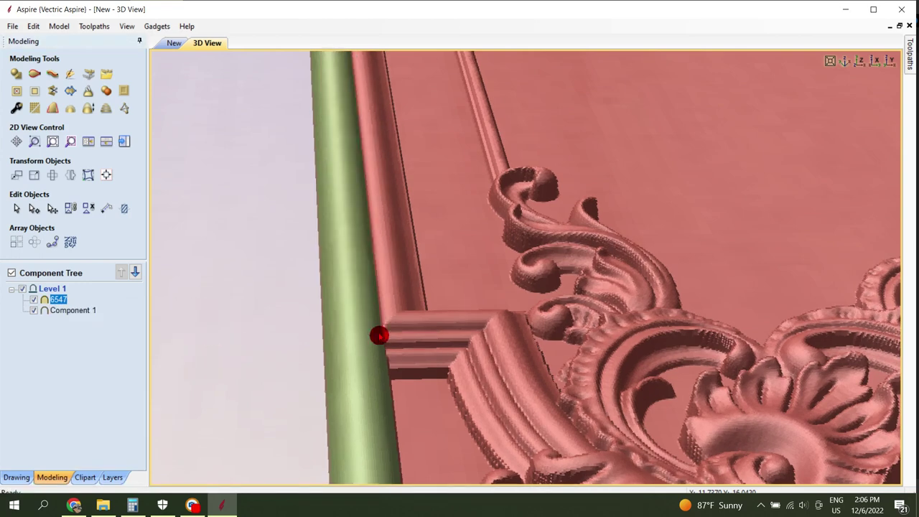
Change the combine mode of Component 1, the rounded frame, to Merge
{"action": "left_click", "coordinate": [232, 329]}
{"action": "right_click", "coordinate": [77, 315]}
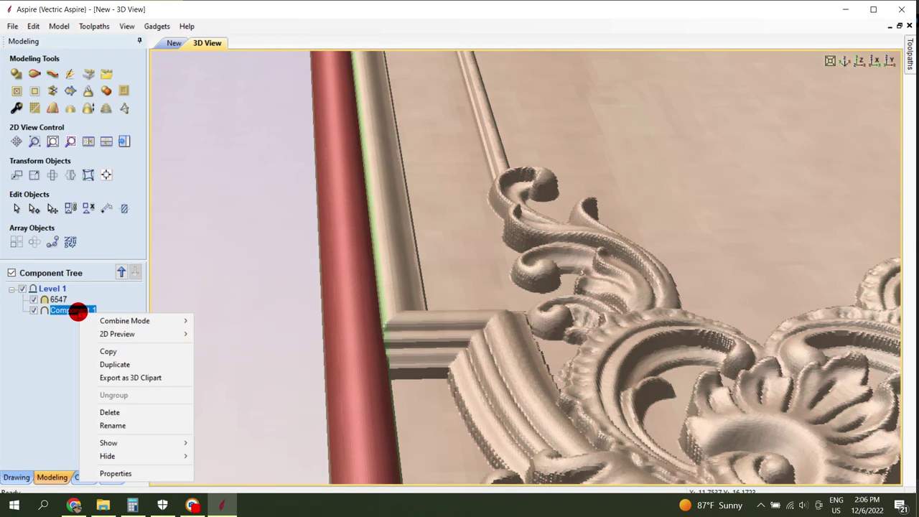
{"action": "mouse_move", "coordinate": [93, 318]}
{"action": "left_click", "coordinate": [222, 345]}
Reduce the height of the 6547 component to about 43.66 inches in the 2D view, keeping it centred on the panel
{"action": "mouse_move", "coordinate": [371, 260]}
{"action": "left_mouse_down"}
{"action": "mouse_move", "coordinate": [255, 265]}
{"action": "mouse_move", "coordinate": [189, 292]}
{"action": "mouse_move", "coordinate": [257, 291]}
{"action": "mouse_move", "coordinate": [589, 240]}
{"action": "mouse_move", "coordinate": [409, 242]}
{"action": "mouse_move", "coordinate": [516, 250]}
{"action": "left_mouse_up"}
{"action": "right_click_drag", "start_coordinate": [502, 356], "coordinate": [557, 320]}
{"action": "left_click_drag", "start_coordinate": [558, 321], "coordinate": [414, 152]}
{"action": "left_click", "coordinate": [175, 44]}
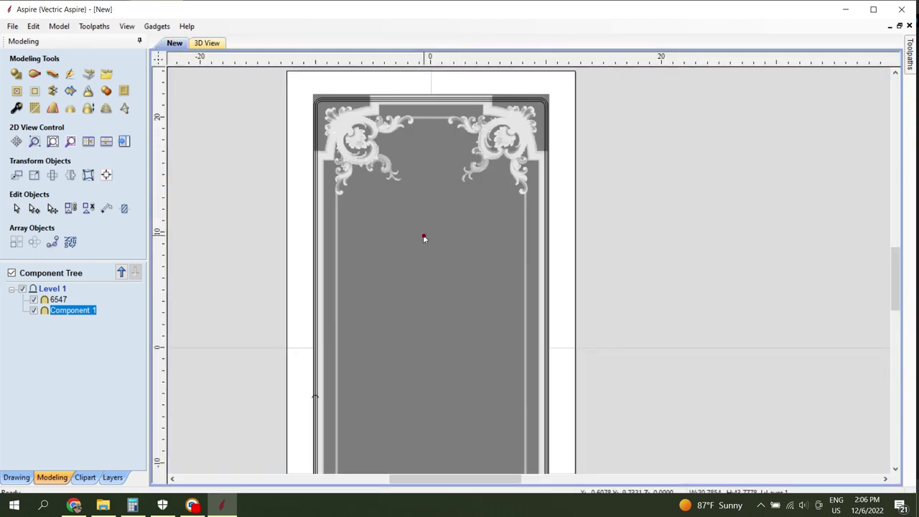
{"action": "left_click", "coordinate": [423, 234]}
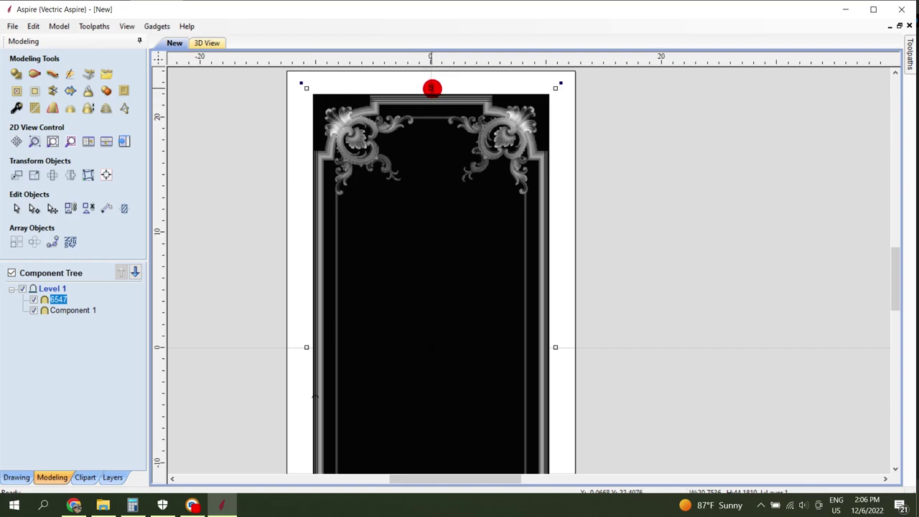
{"action": "left_click_drag", "start_coordinate": [432, 88], "coordinate": [431, 103]}
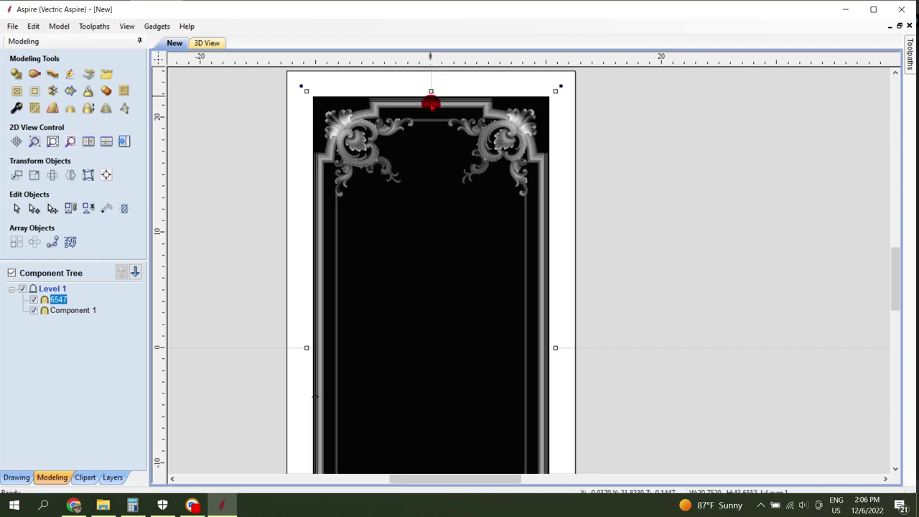
Examine the merged frame and ornamental relief in the 3D view, checking the upper and lower corners and the whole panel
{"action": "left_click", "coordinate": [214, 44]}
{"action": "scroll", "coordinate": [524, 122], "scroll_direction": "up", "scroll_amount": 3}
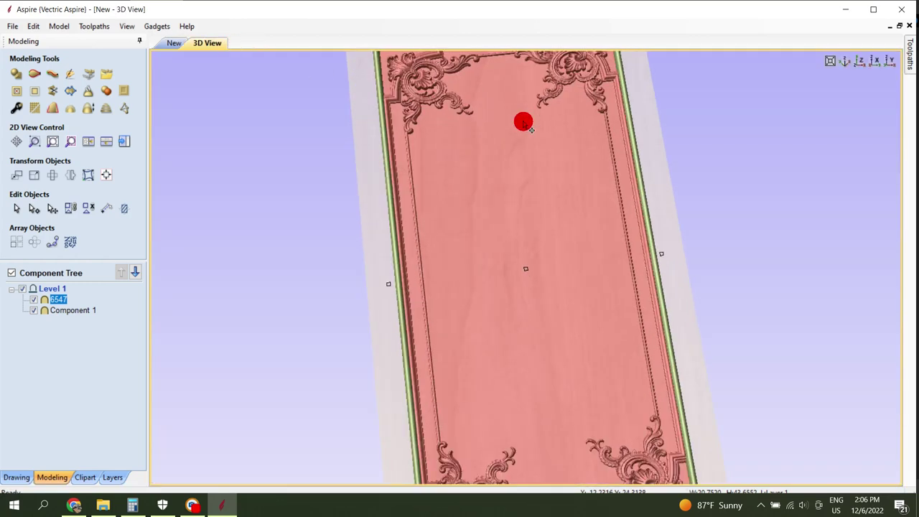
{"action": "middle_click_drag", "start_coordinate": [531, 148], "coordinate": [530, 288]}
{"action": "left_click", "coordinate": [532, 291]}
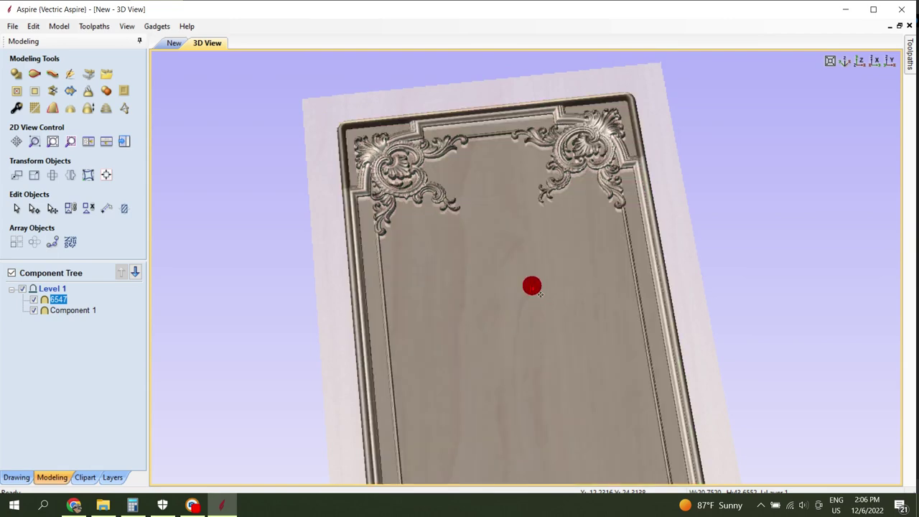
{"action": "left_click", "coordinate": [532, 286]}
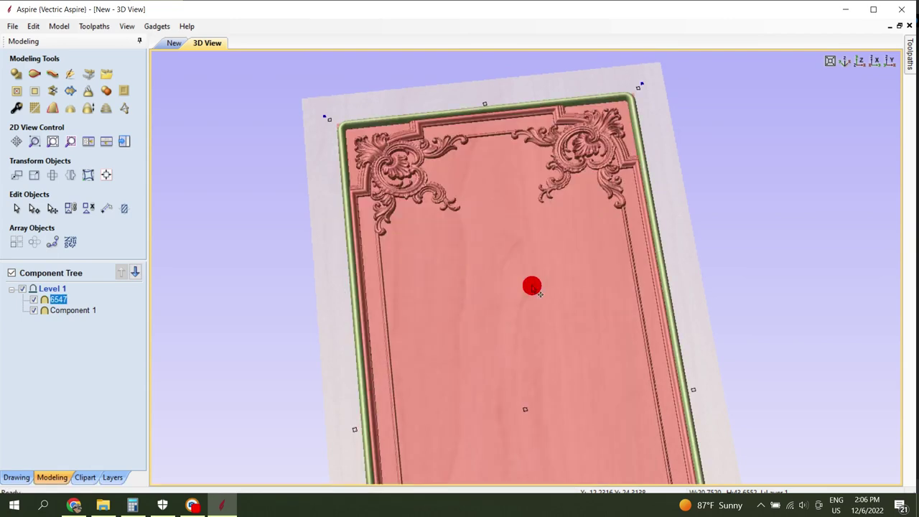
{"action": "left_click", "coordinate": [124, 342]}
{"action": "scroll", "coordinate": [539, 123], "scroll_direction": "up", "scroll_amount": 5}
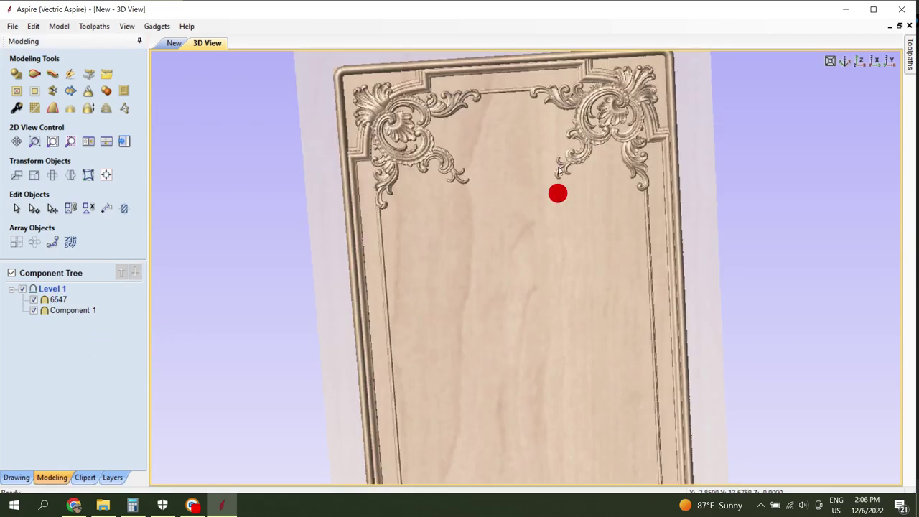
{"action": "middle_click_drag", "start_coordinate": [527, 89], "coordinate": [540, 345]}
{"action": "scroll", "coordinate": [523, 257], "scroll_direction": "up", "scroll_amount": 3}
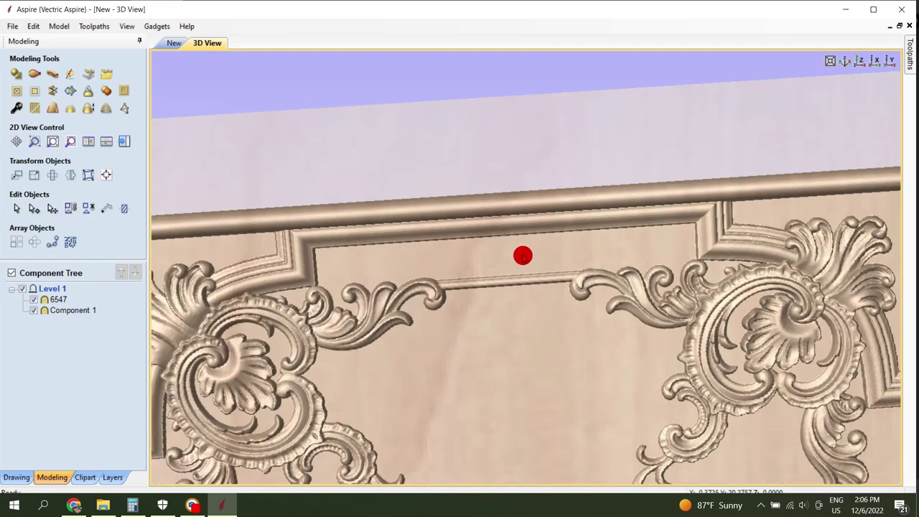
{"action": "left_click_drag", "start_coordinate": [523, 256], "coordinate": [576, 277]}
{"action": "scroll", "coordinate": [576, 277], "scroll_direction": "down", "scroll_amount": 5}
{"action": "middle_click_drag", "start_coordinate": [570, 365], "coordinate": [522, 101]}
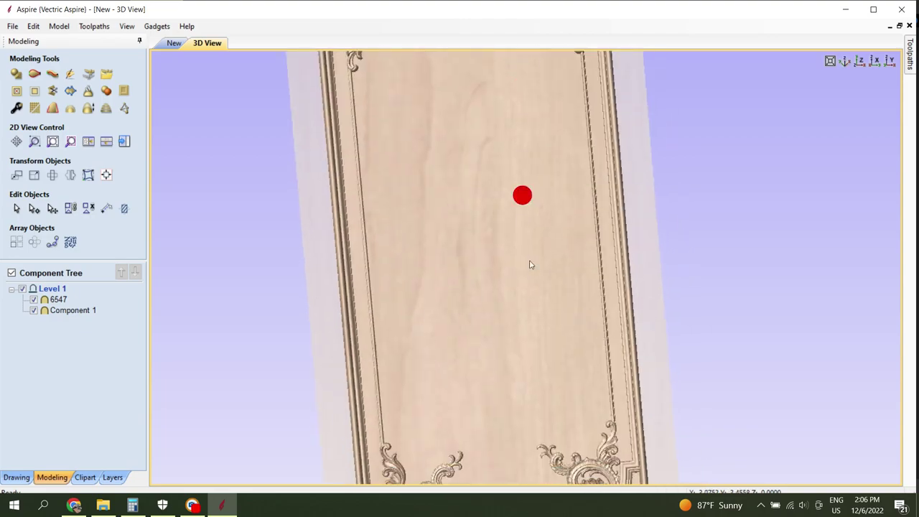
{"action": "middle_click_drag", "start_coordinate": [533, 295], "coordinate": [537, 83]}
{"action": "scroll", "coordinate": [546, 251], "scroll_direction": "up", "scroll_amount": 4}
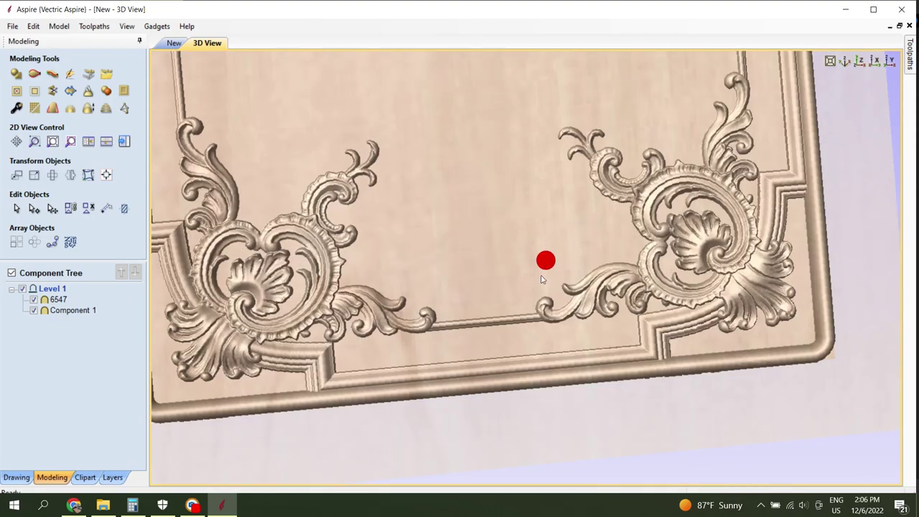
{"action": "left_click_drag", "start_coordinate": [543, 280], "coordinate": [454, 288]}
{"action": "scroll", "coordinate": [425, 331], "scroll_direction": "down", "scroll_amount": 3}
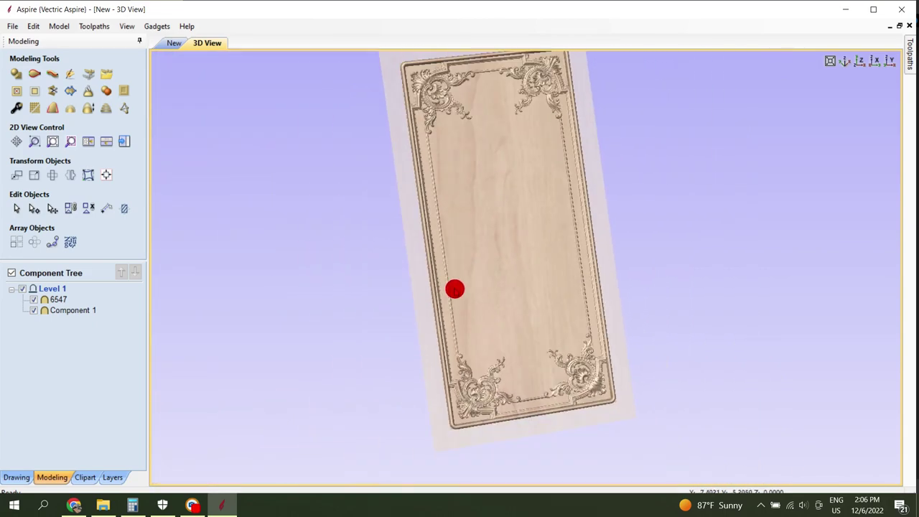
{"action": "scroll", "coordinate": [489, 312], "scroll_direction": "down", "scroll_amount": 1}
{"action": "left_click_drag", "start_coordinate": [502, 320], "coordinate": [512, 265]}
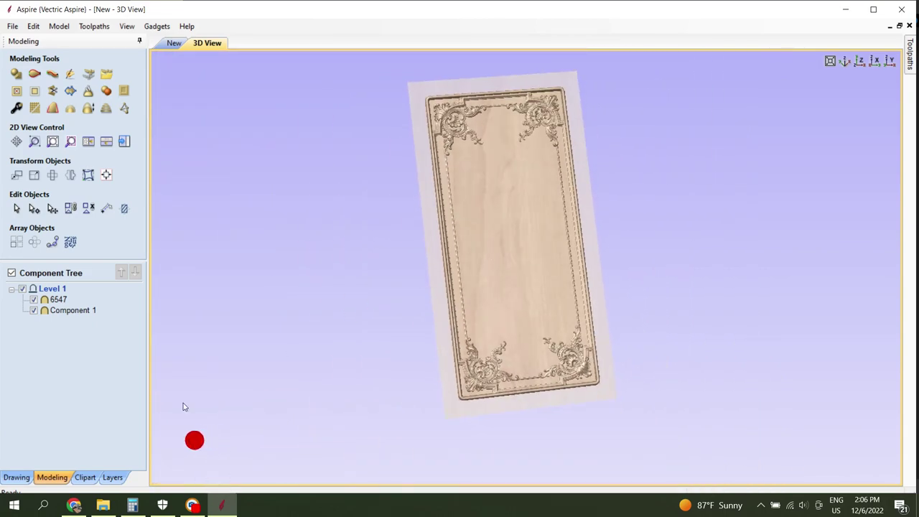
Bring the 8822 image from the file explorer into the 2D view at about 34.5 by 21.5 inches and create a component from it
{"action": "left_click", "coordinate": [174, 43]}
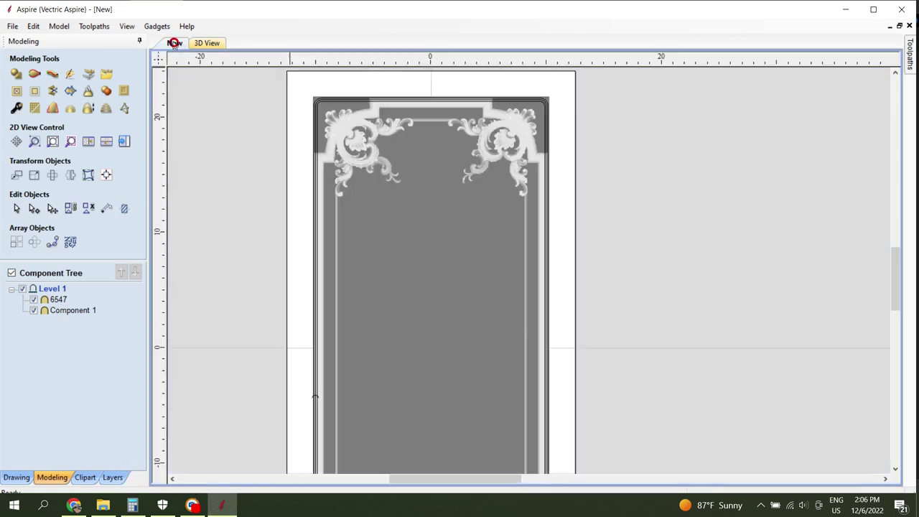
{"action": "scroll", "coordinate": [466, 158], "scroll_direction": "down", "scroll_amount": 3}
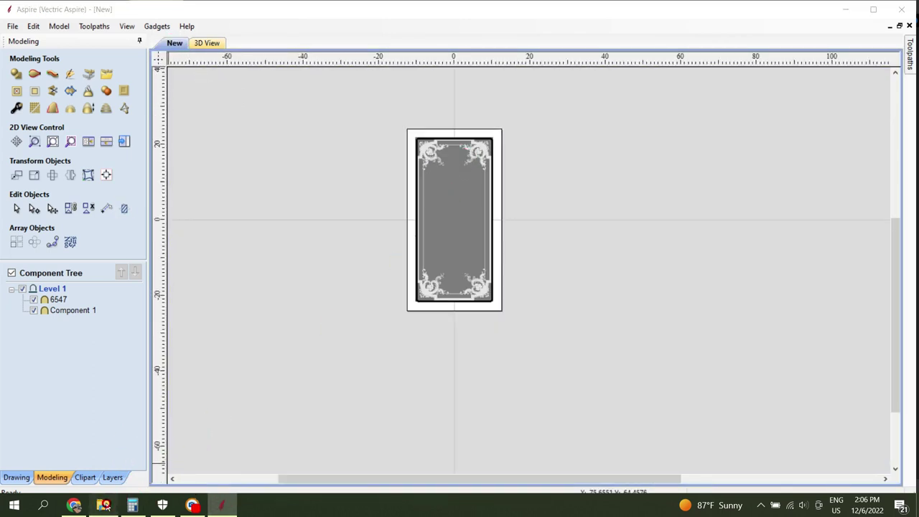
{"action": "left_click", "coordinate": [102, 505]}
{"action": "left_click_drag", "start_coordinate": [343, 182], "coordinate": [396, 236]}
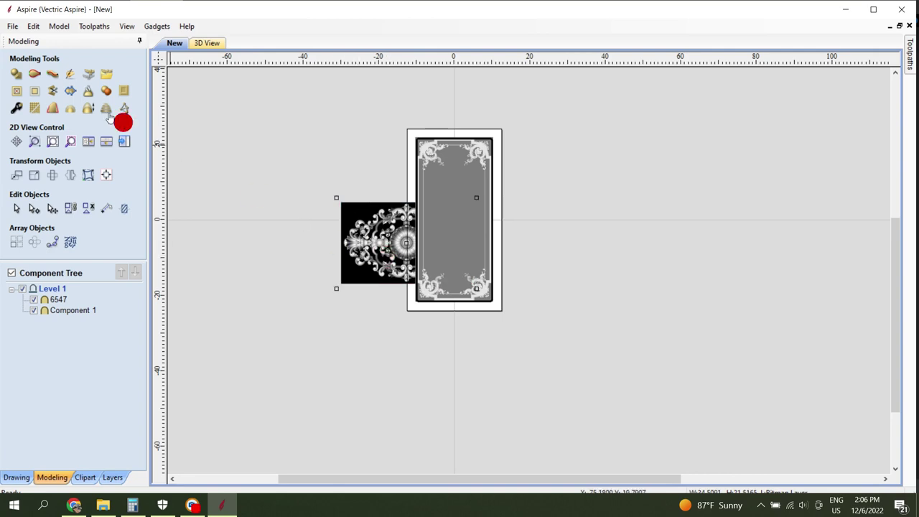
{"action": "left_click", "coordinate": [87, 74]}
{"action": "left_click", "coordinate": [312, 229]}
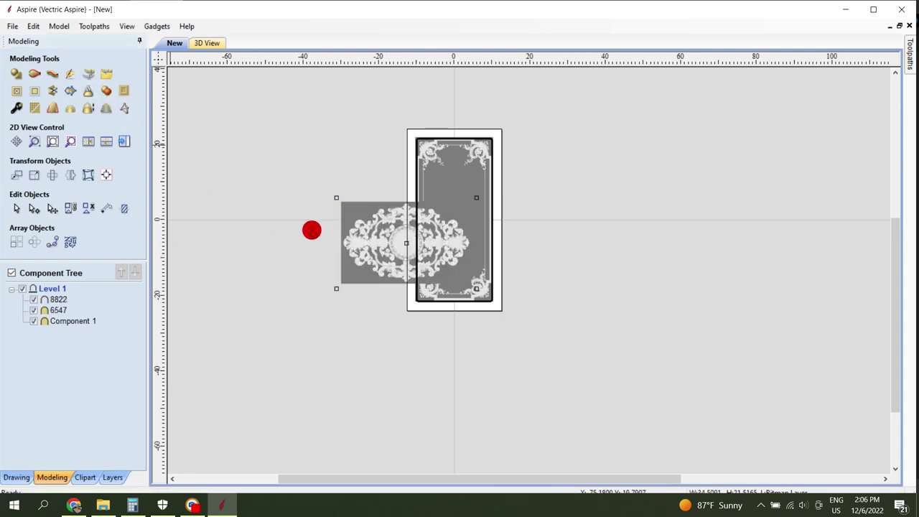
{"action": "left_click", "coordinate": [273, 240]}
Hide the 8822 component and delete the source image beneath it
{"action": "left_click", "coordinate": [50, 301]}
{"action": "left_click", "coordinate": [363, 265]}
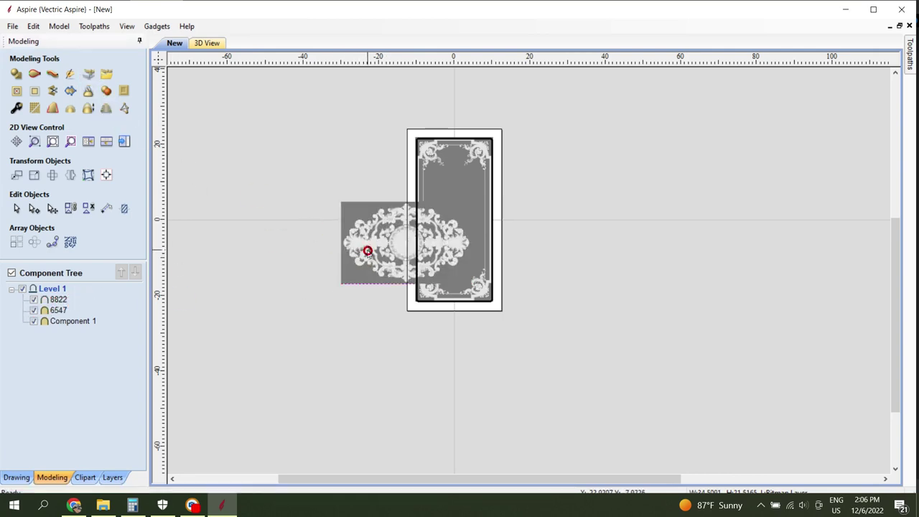
{"action": "left_click", "coordinate": [368, 250]}
{"action": "left_click", "coordinate": [189, 300]}
{"action": "left_click", "coordinate": [59, 299]}
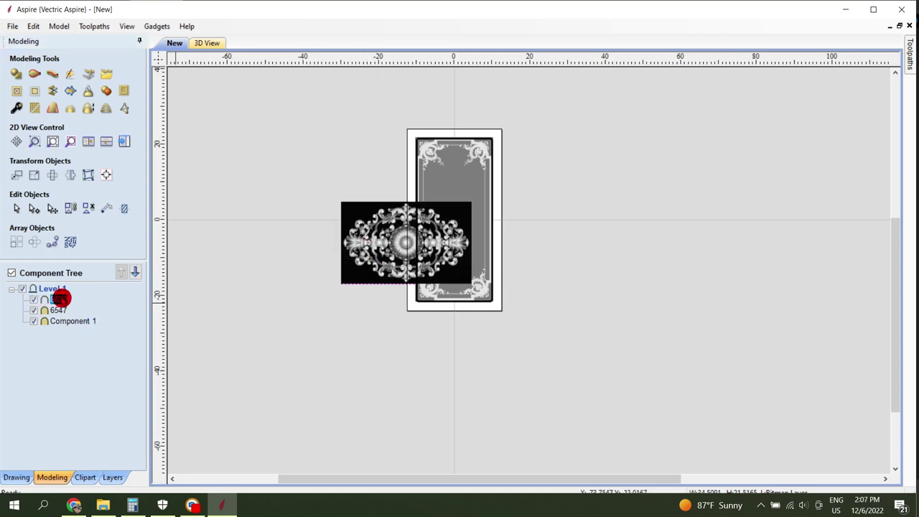
{"action": "left_click", "coordinate": [33, 300]}
{"action": "left_click", "coordinate": [377, 262]}
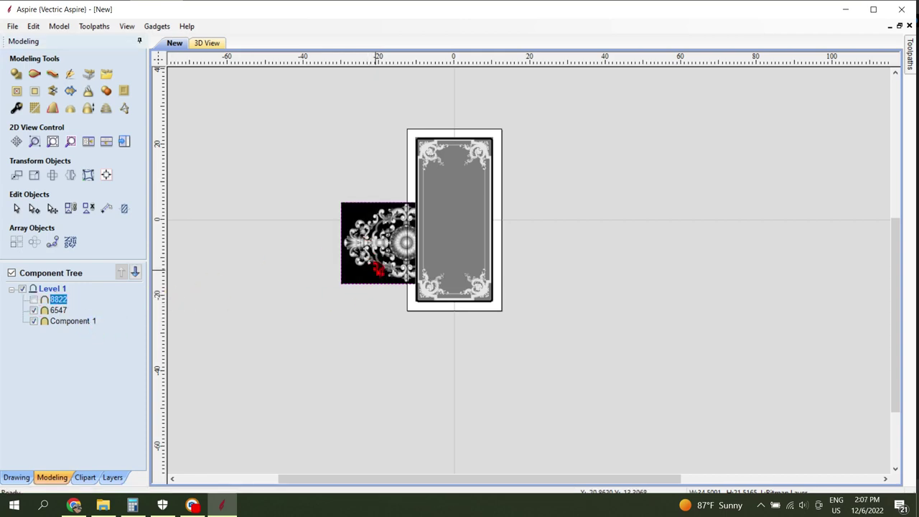
{"action": "right_click", "coordinate": [375, 251]}
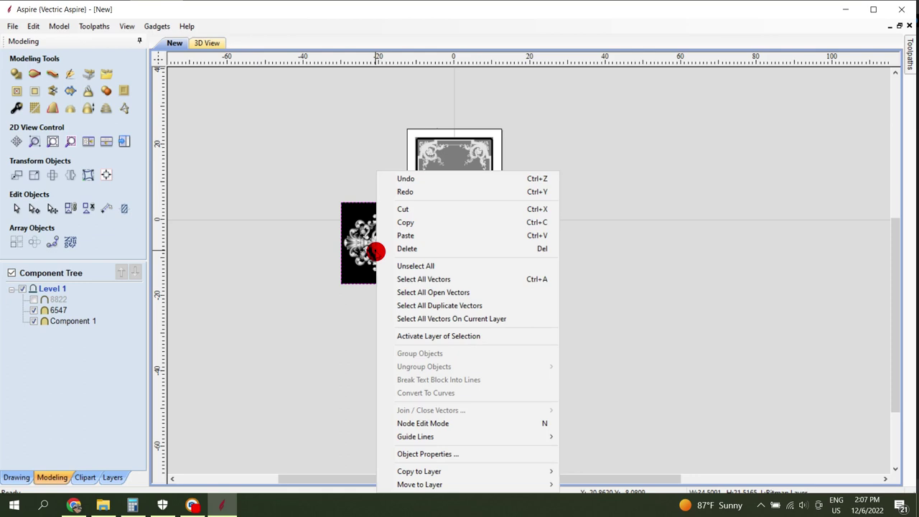
{"action": "left_click", "coordinate": [394, 248]}
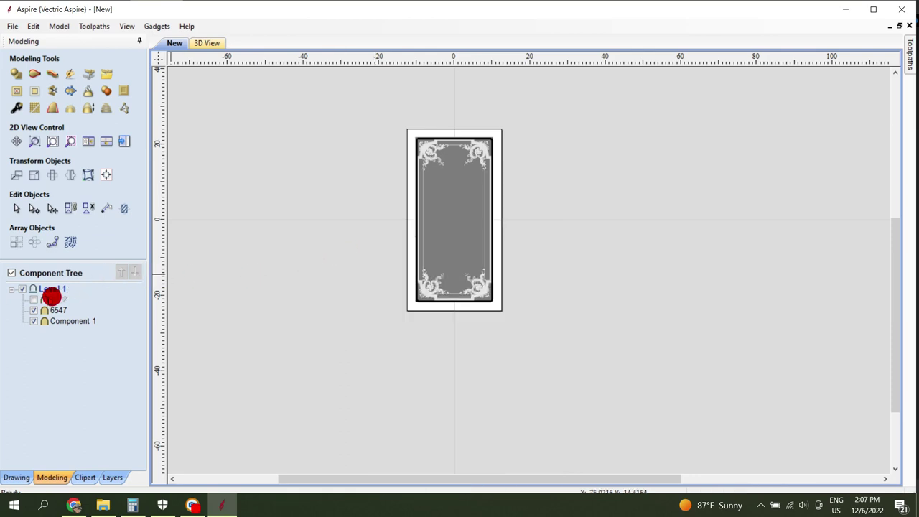
Show the 8822 component and centre it on the material both horizontally and vertically
{"action": "left_click", "coordinate": [33, 300]}
{"action": "left_click", "coordinate": [365, 243]}
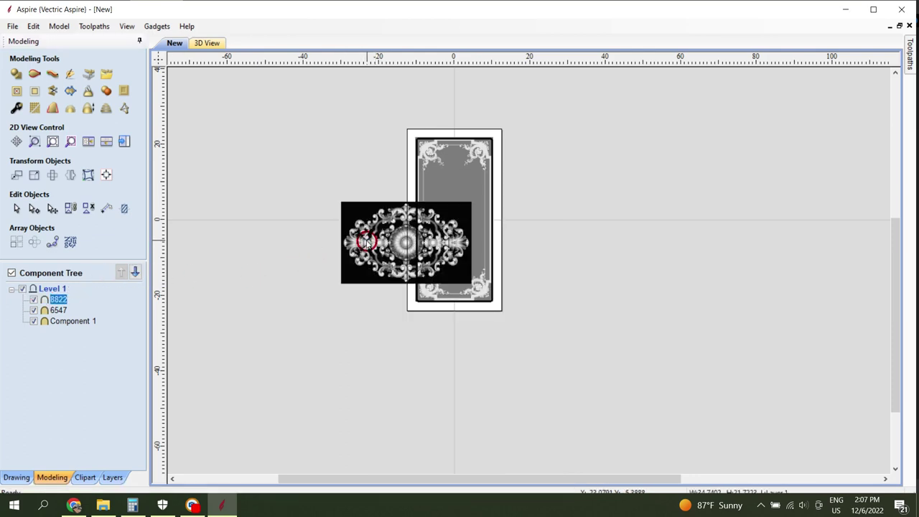
{"action": "left_click", "coordinate": [106, 174]}
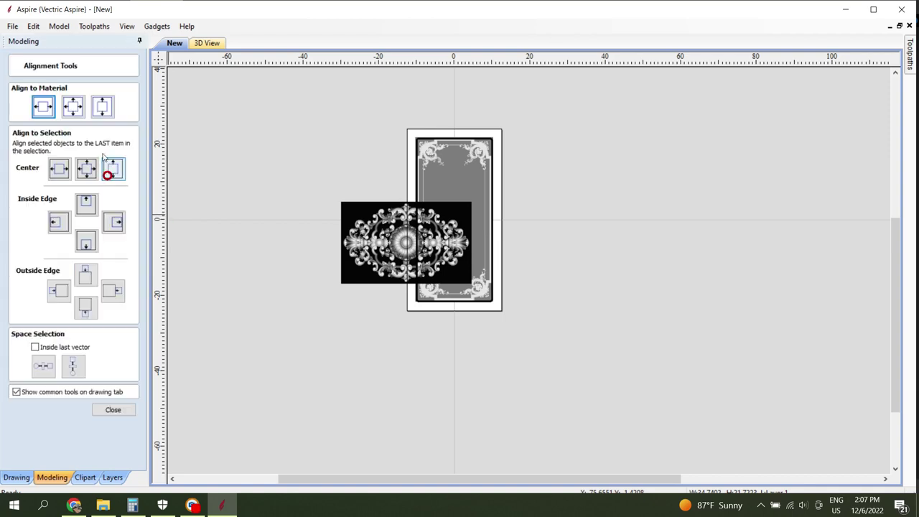
{"action": "left_click", "coordinate": [73, 107]}
{"action": "left_click", "coordinate": [112, 408]}
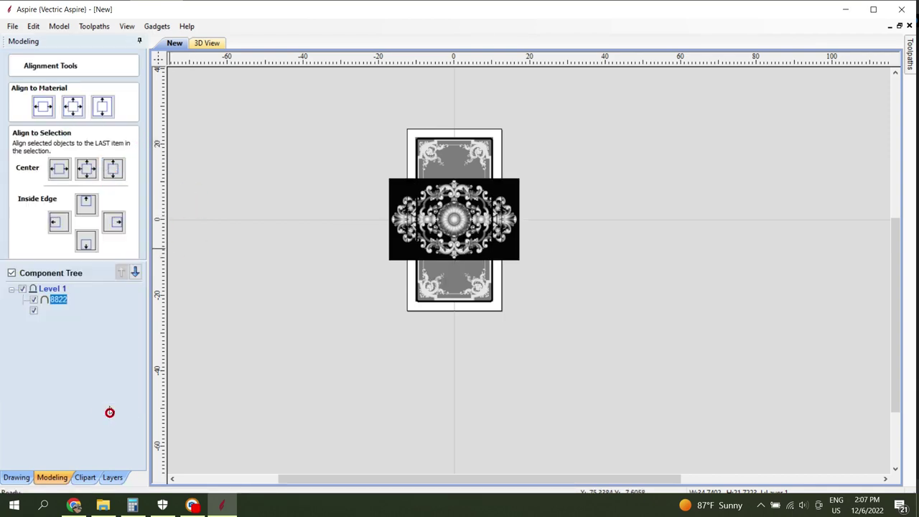
Rotate the 8822 component by 90 degrees and centre it on the material again
{"action": "left_click", "coordinate": [53, 176]}
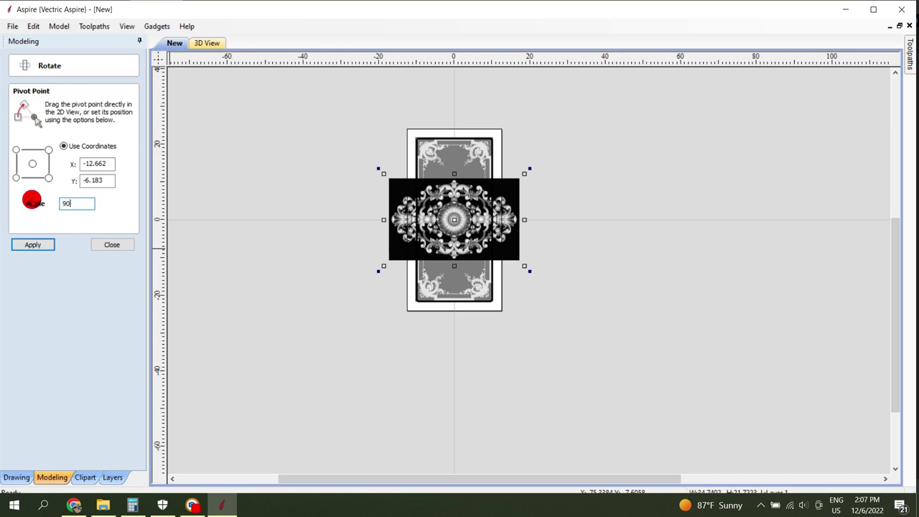
{"action": "left_click", "coordinate": [32, 245]}
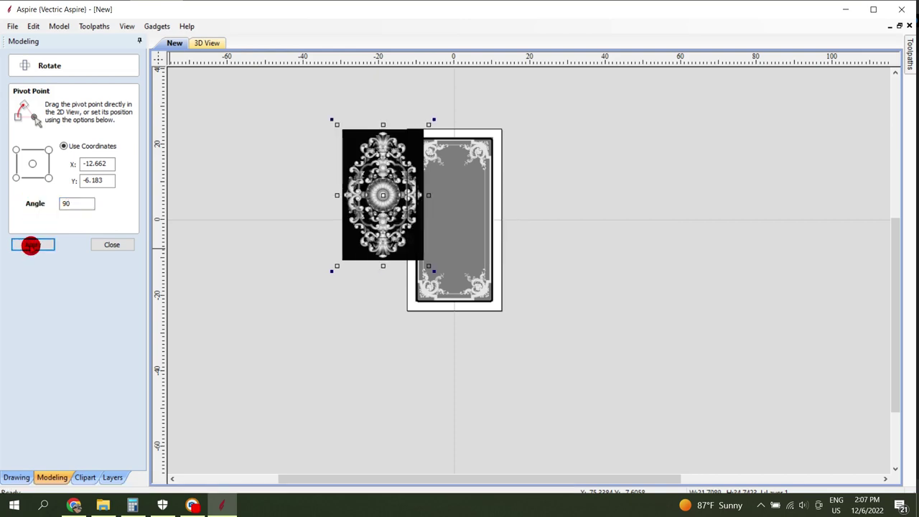
{"action": "left_click", "coordinate": [111, 246]}
{"action": "left_click", "coordinate": [113, 175]}
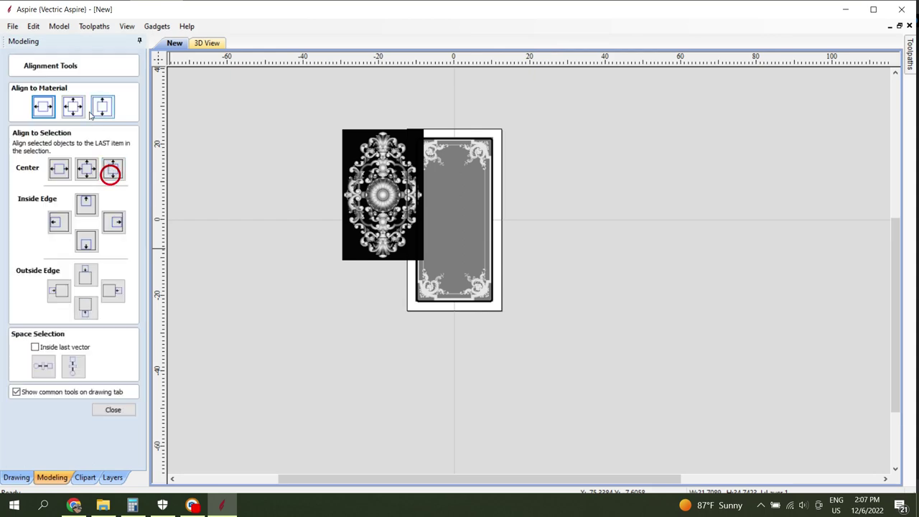
{"action": "left_click", "coordinate": [71, 107]}
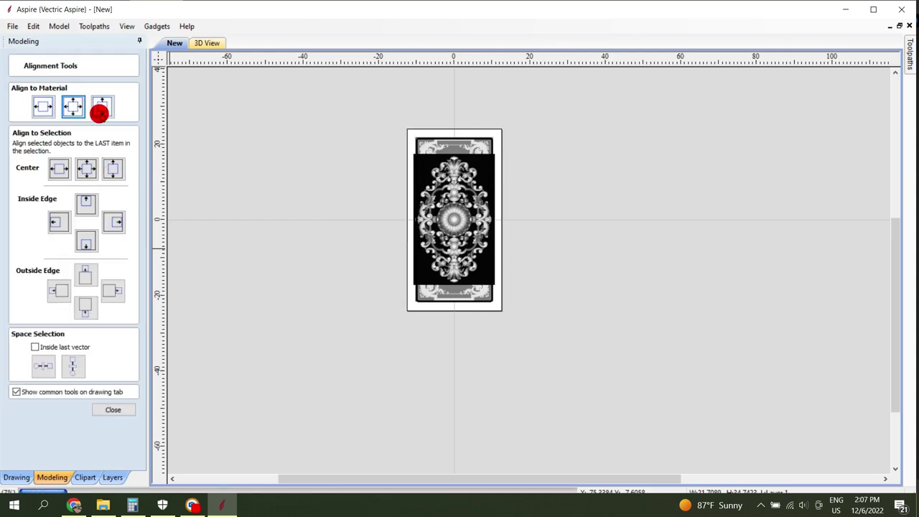
{"action": "left_click", "coordinate": [113, 409]}
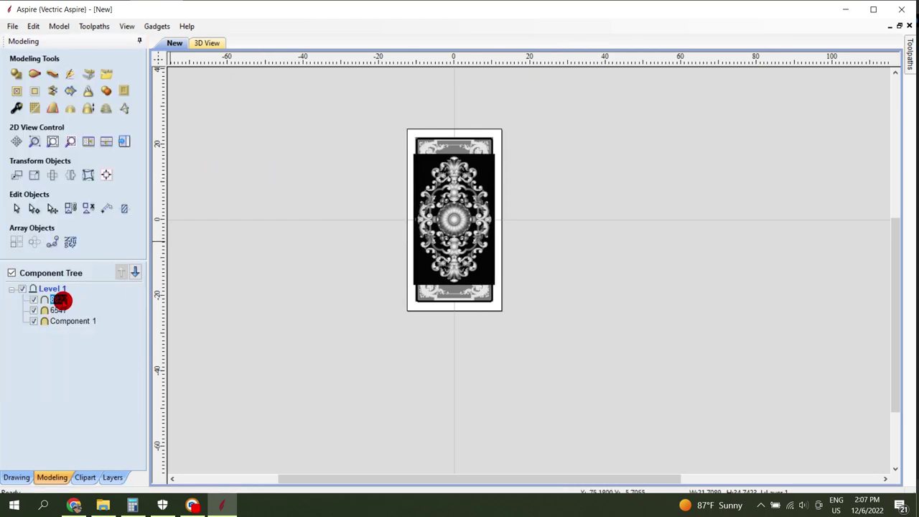
Set the 8822 component's shape height to 0.5 inches
{"action": "double_click", "coordinate": [61, 301]}
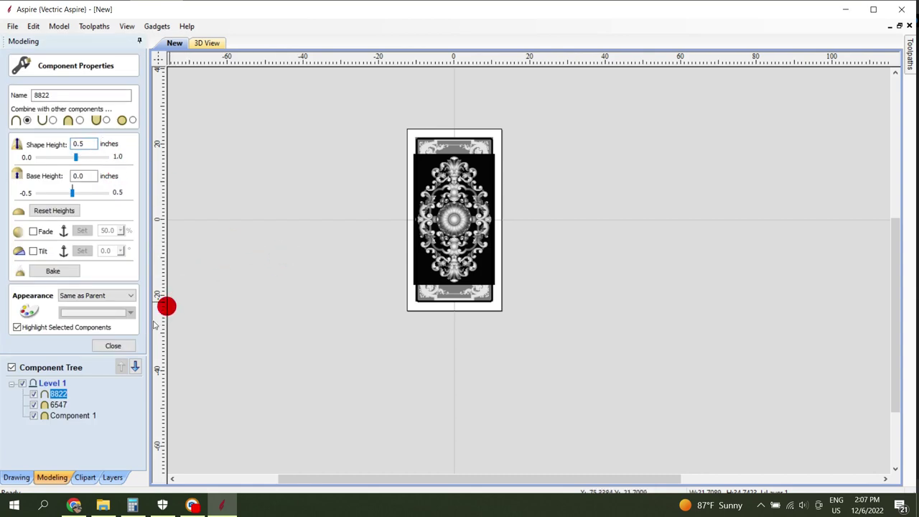
{"action": "left_click", "coordinate": [127, 348]}
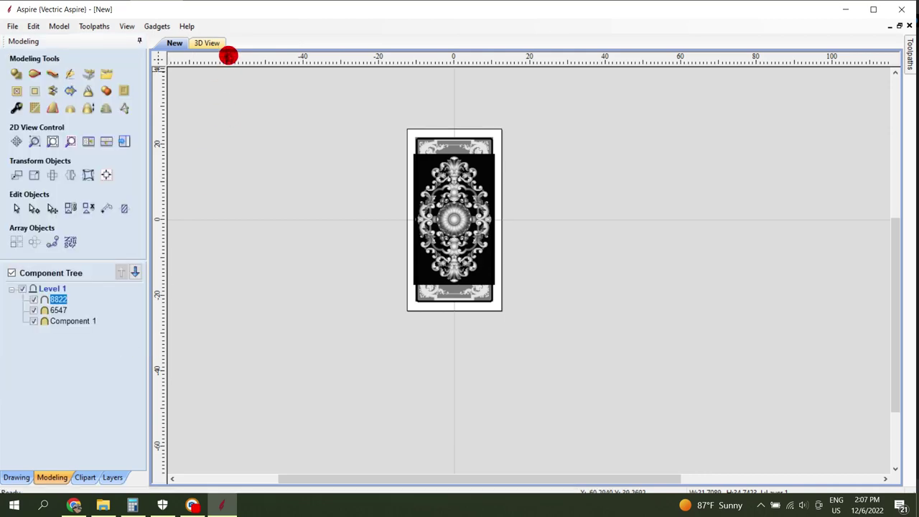
Examine the whole carved panel in the 3D view, including the central rosette and where the 8822 ornament meets the upper corner scrolls
{"action": "left_click", "coordinate": [218, 44]}
{"action": "scroll", "coordinate": [620, 311], "scroll_direction": "up", "scroll_amount": 3}
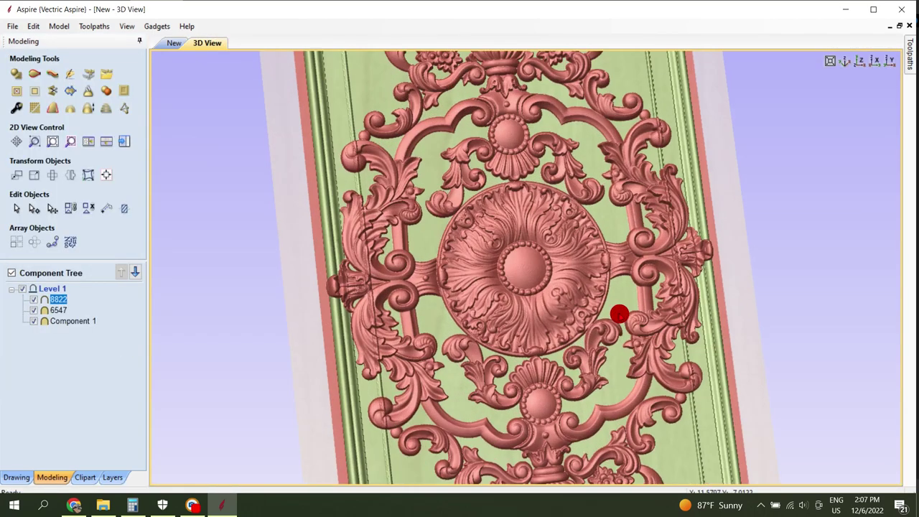
{"action": "scroll", "coordinate": [620, 314], "scroll_direction": "down", "scroll_amount": 3}
{"action": "left_click", "coordinate": [105, 374]}
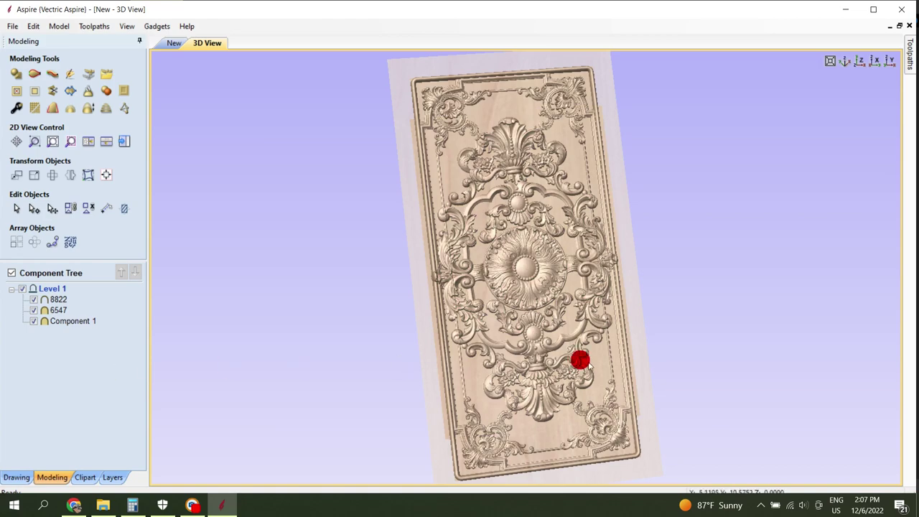
{"action": "left_click_drag", "start_coordinate": [606, 392], "coordinate": [563, 347]}
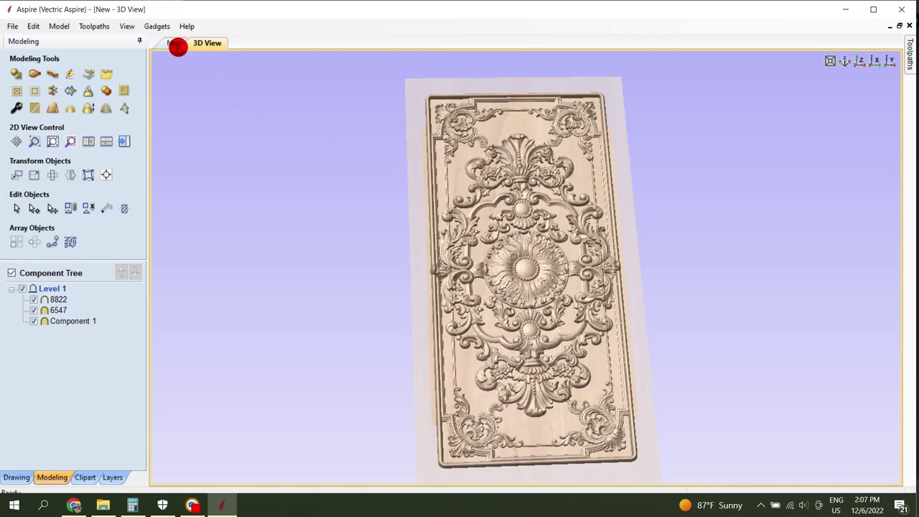
{"action": "scroll", "coordinate": [538, 129], "scroll_direction": "up", "scroll_amount": 3}
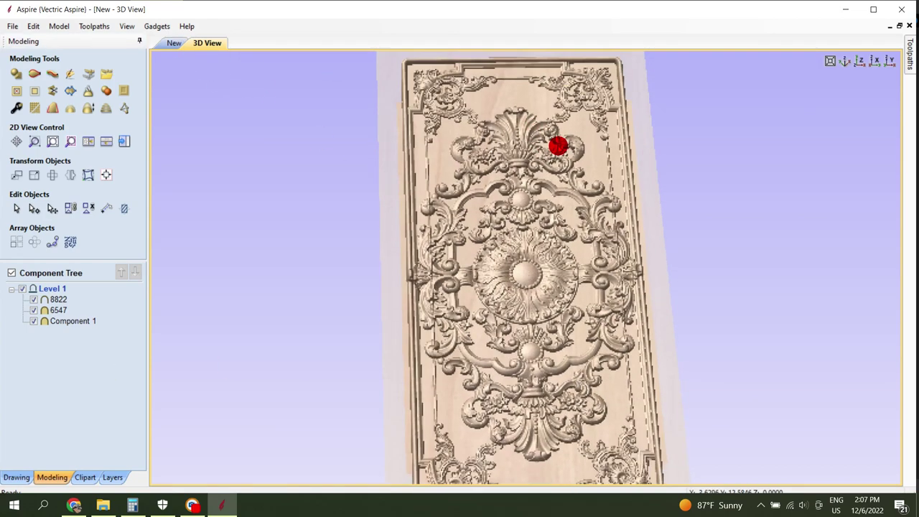
{"action": "mouse_move", "coordinate": [546, 172]}
{"action": "left_mouse_down"}
{"action": "mouse_move", "coordinate": [568, 180]}
{"action": "mouse_move", "coordinate": [532, 248]}
{"action": "mouse_move", "coordinate": [513, 201]}
{"action": "left_mouse_up"}
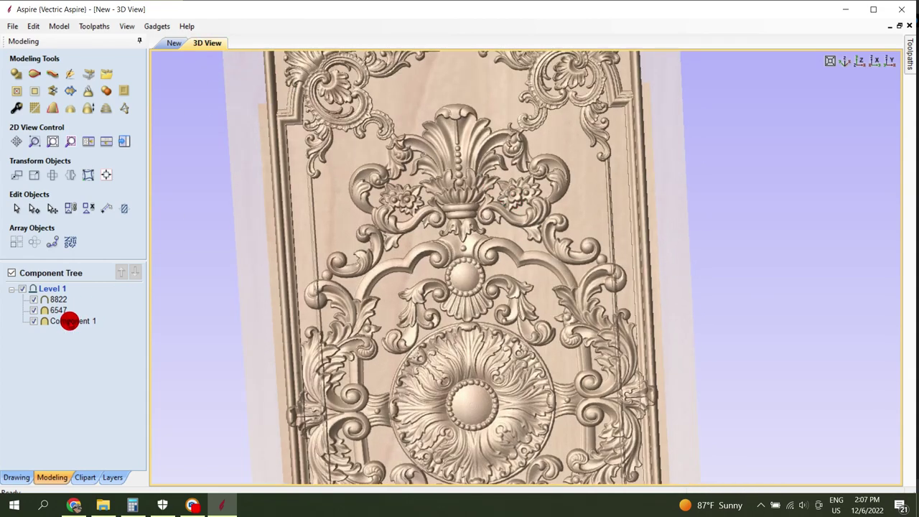
{"action": "left_click", "coordinate": [57, 297]}
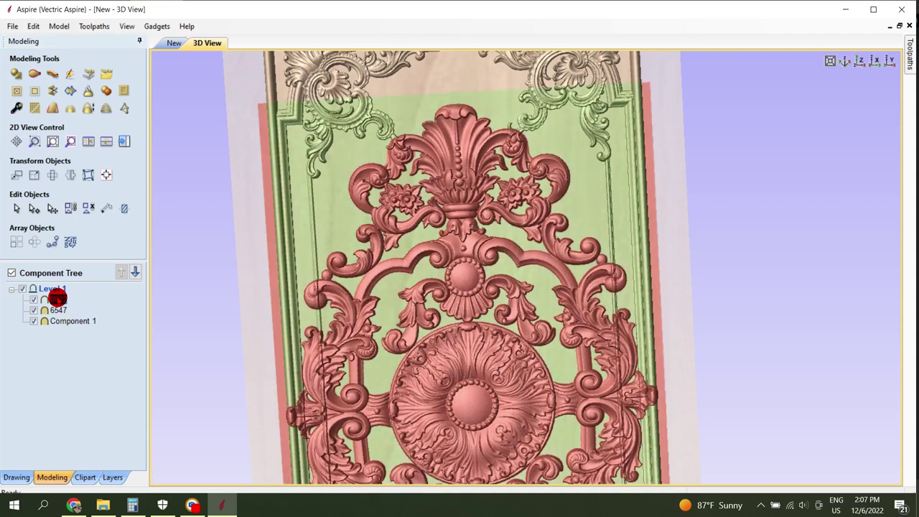
{"action": "scroll", "coordinate": [392, 132], "scroll_direction": "up", "scroll_amount": 3}
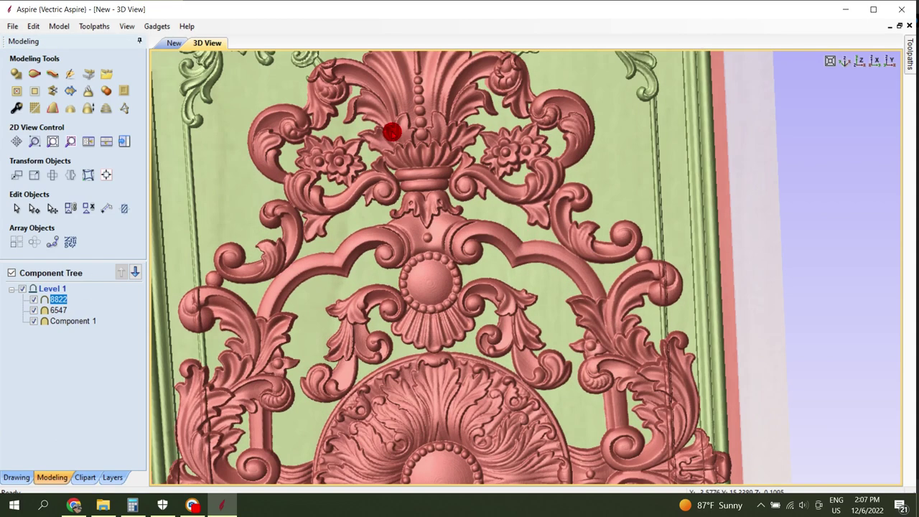
{"action": "middle_click_drag", "start_coordinate": [392, 131], "coordinate": [521, 324]}
{"action": "scroll", "coordinate": [459, 290], "scroll_direction": "up", "scroll_amount": 3}
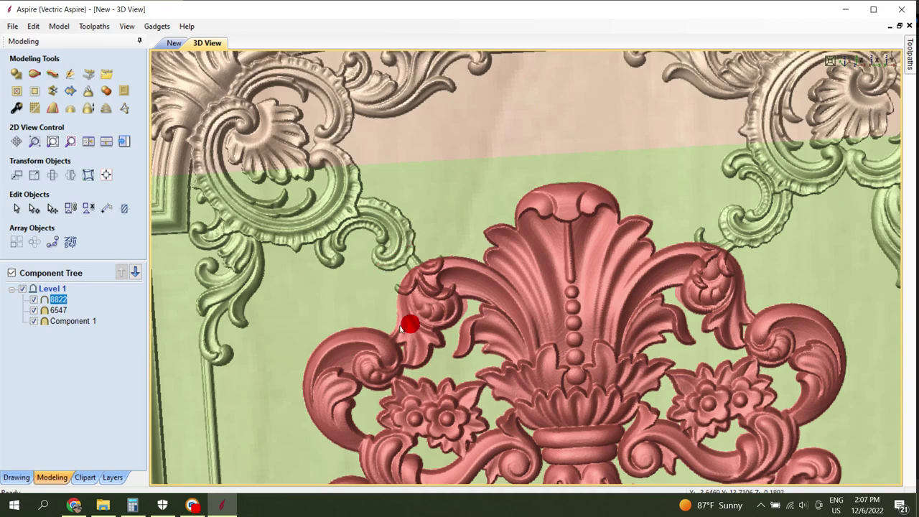
Change the combine mode of the 8822 component to Merge and check its overlap with the corner scrolls
{"action": "left_click", "coordinate": [58, 298]}
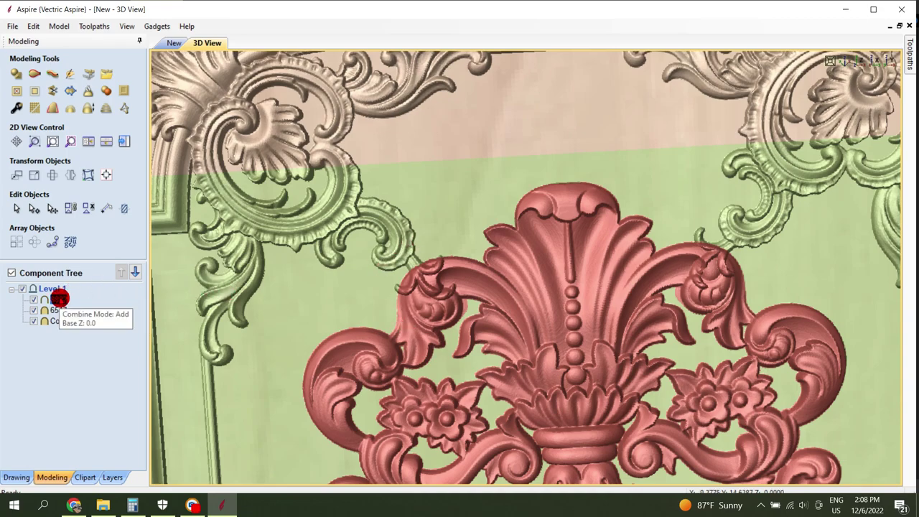
{"action": "scroll", "coordinate": [427, 390], "scroll_direction": "down", "scroll_amount": 3}
{"action": "scroll", "coordinate": [476, 329], "scroll_direction": "up", "scroll_amount": 3}
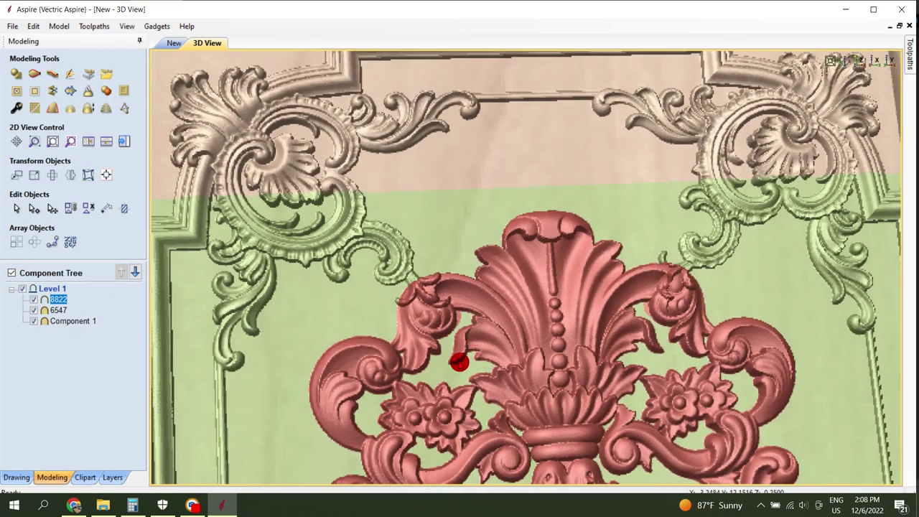
{"action": "right_click", "coordinate": [58, 302]}
{"action": "mouse_move", "coordinate": [86, 311]}
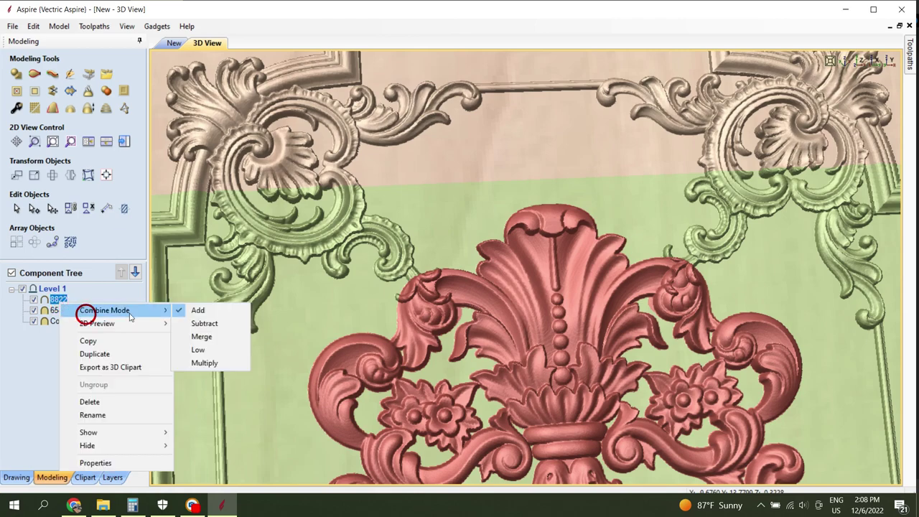
{"action": "left_click", "coordinate": [208, 336]}
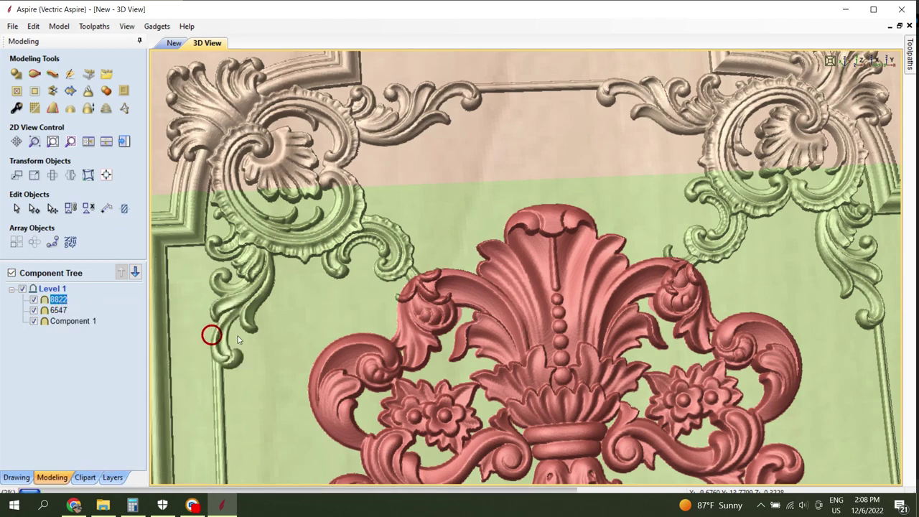
{"action": "scroll", "coordinate": [506, 190], "scroll_direction": "down", "scroll_amount": 2}
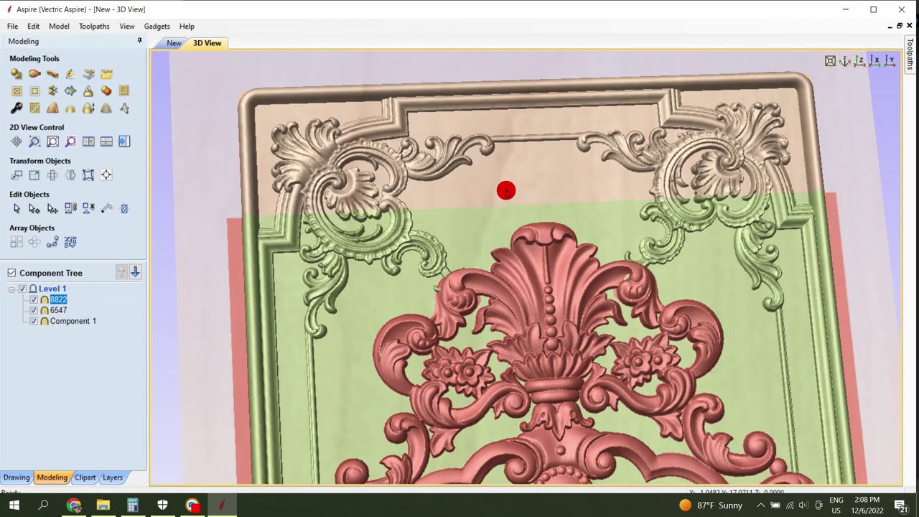
Stretch the 8822 component to about 35.59 inches high in the 2D view, keeping it centred, and check the ornament in the 3D view
{"action": "left_click", "coordinate": [174, 44]}
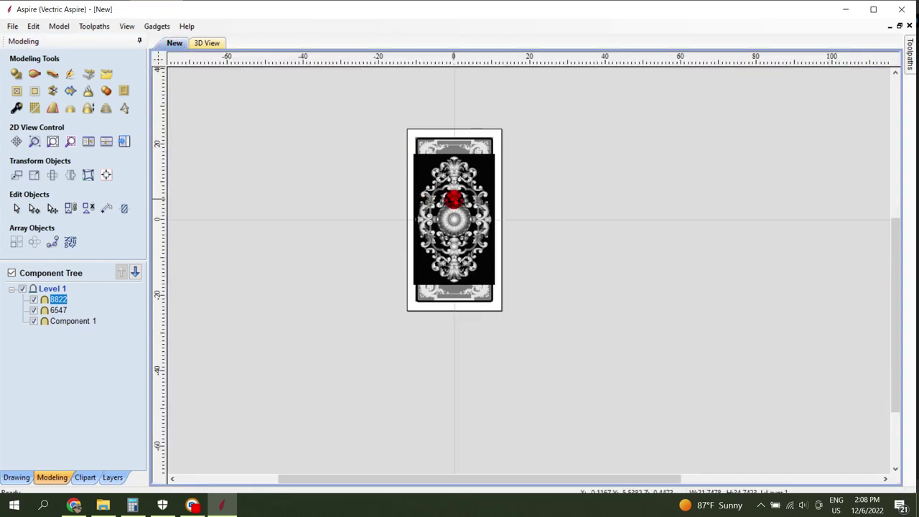
{"action": "left_click", "coordinate": [454, 200]}
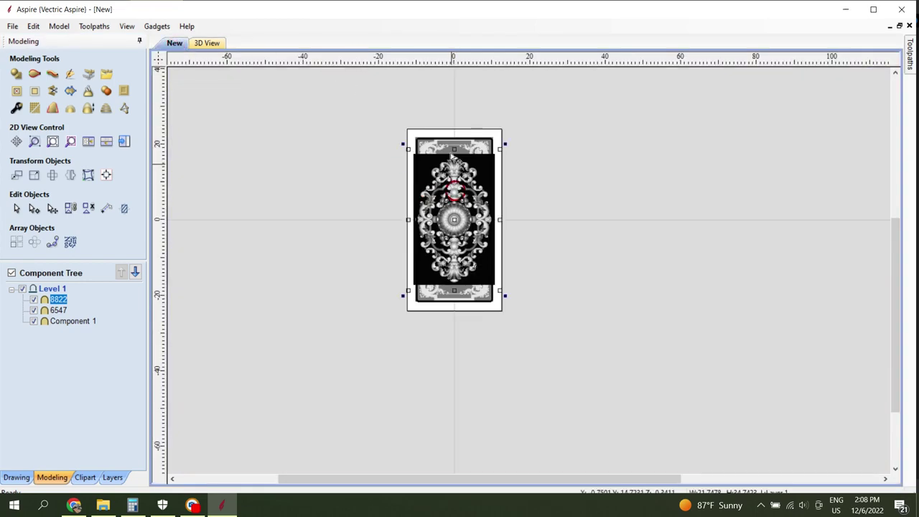
{"action": "scroll", "coordinate": [453, 154], "scroll_direction": "up", "scroll_amount": 6}
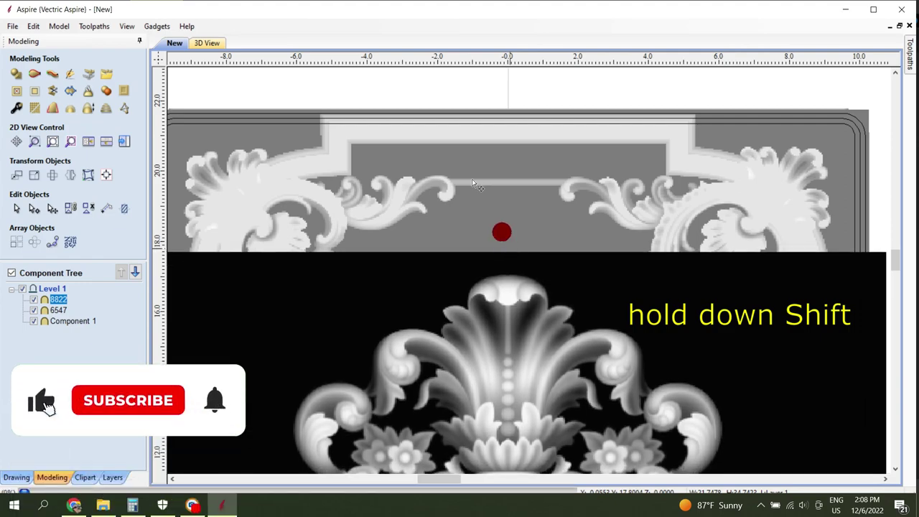
{"action": "left_click", "coordinate": [216, 43]}
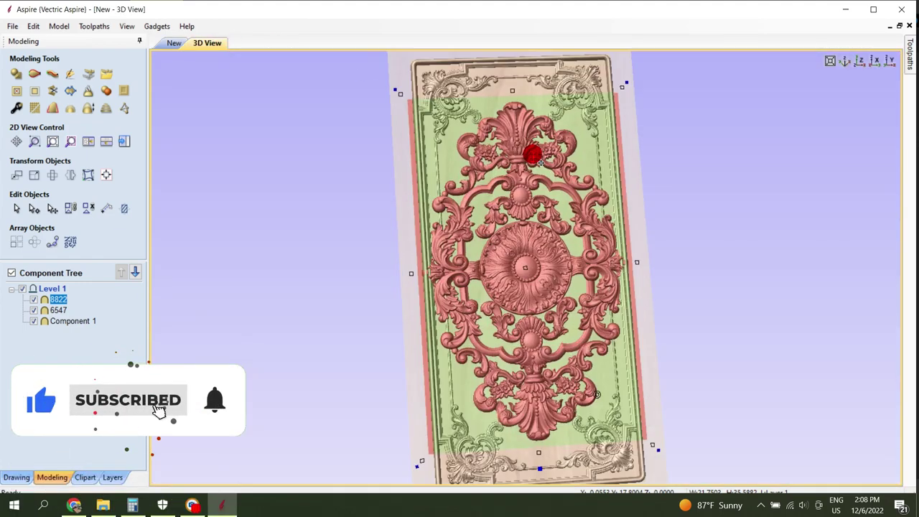
{"action": "scroll", "coordinate": [533, 154], "scroll_direction": "up", "scroll_amount": 2}
{"action": "middle_click_drag", "start_coordinate": [499, 168], "coordinate": [495, 291]}
{"action": "scroll", "coordinate": [493, 275], "scroll_direction": "up", "scroll_amount": 4}
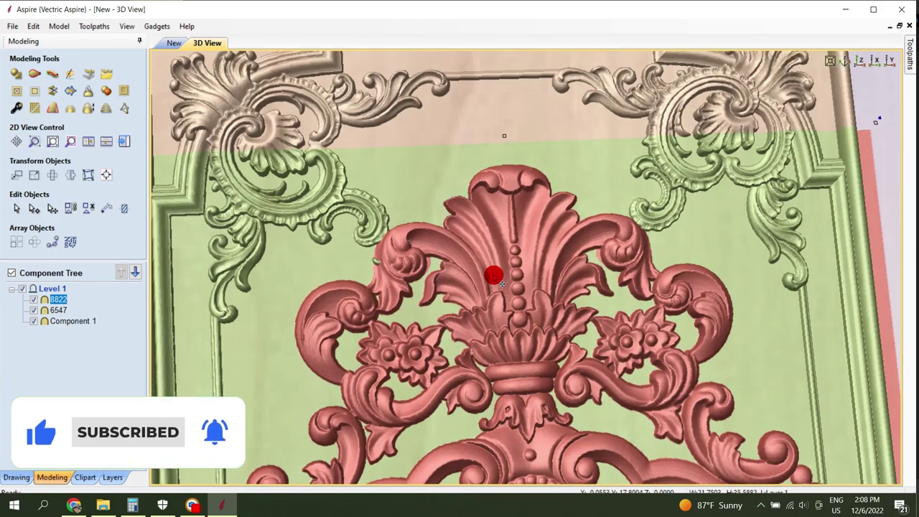
{"action": "scroll", "coordinate": [573, 189], "scroll_direction": "down", "scroll_amount": 3}
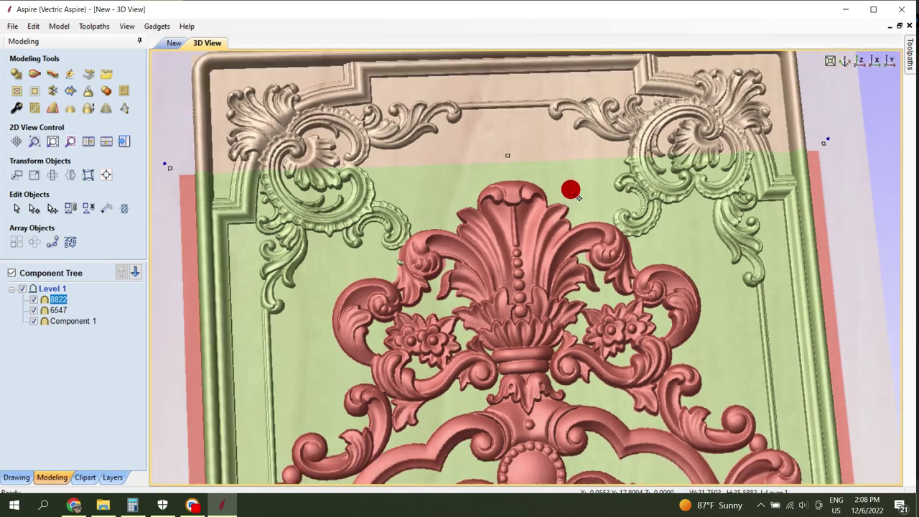
{"action": "left_click_drag", "start_coordinate": [535, 290], "coordinate": [559, 366]}
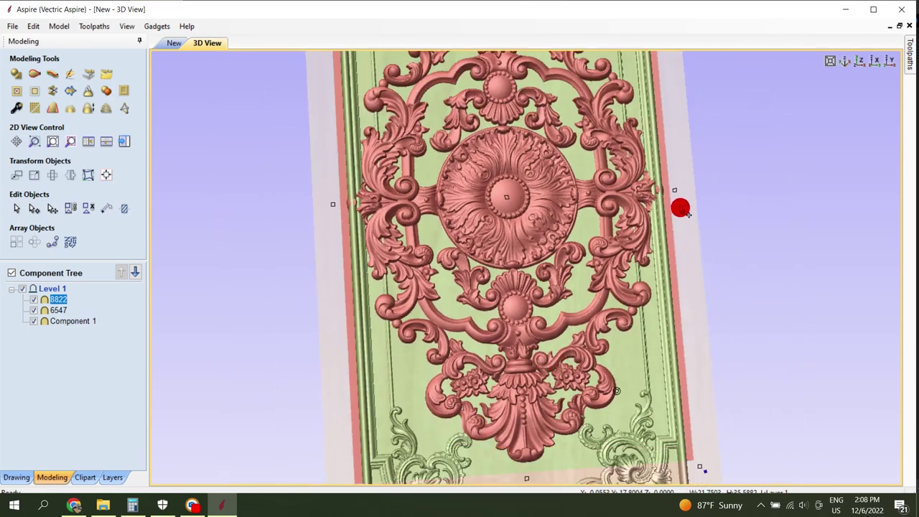
Narrow the 8822 component to about 18.81 inches wide in the 2D view, keeping it centred, and check its side clearance in the 3D view
{"action": "left_click", "coordinate": [178, 43]}
{"action": "scroll", "coordinate": [568, 124], "scroll_direction": "down", "scroll_amount": 5}
{"action": "scroll", "coordinate": [654, 371], "scroll_direction": "up", "scroll_amount": 2}
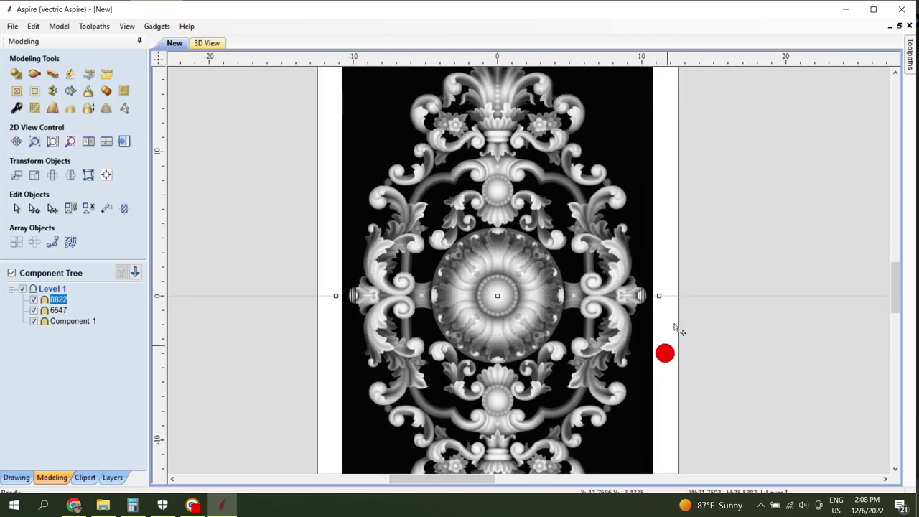
{"action": "left_click_drag", "start_coordinate": [660, 297], "coordinate": [649, 300]}
{"action": "left_click", "coordinate": [210, 43]}
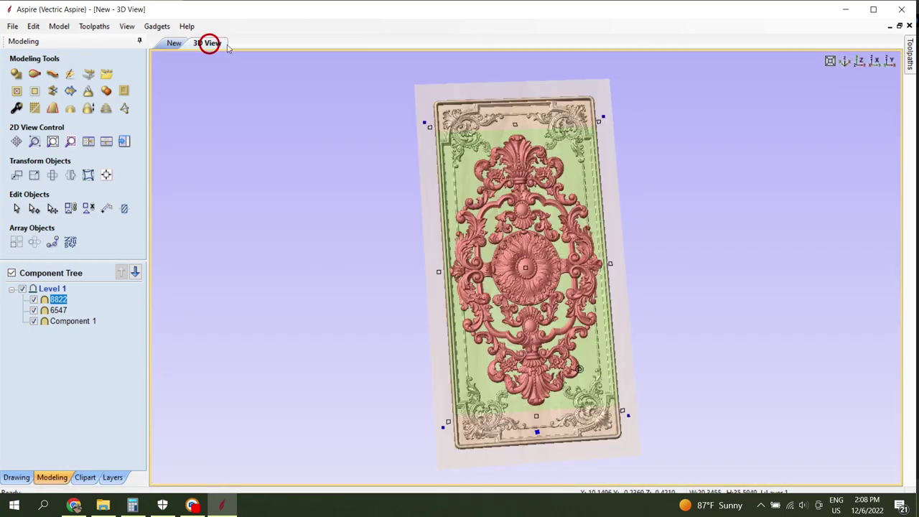
{"action": "scroll", "coordinate": [572, 255], "scroll_direction": "up", "scroll_amount": 5}
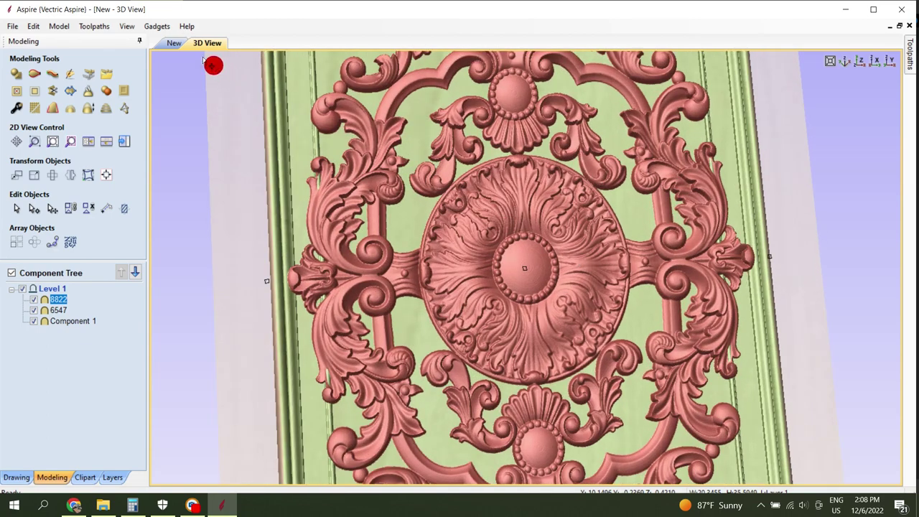
{"action": "left_click", "coordinate": [174, 43]}
{"action": "left_click_drag", "start_coordinate": [650, 296], "coordinate": [637, 296], "text": "alt"}
{"action": "left_click", "coordinate": [207, 43]}
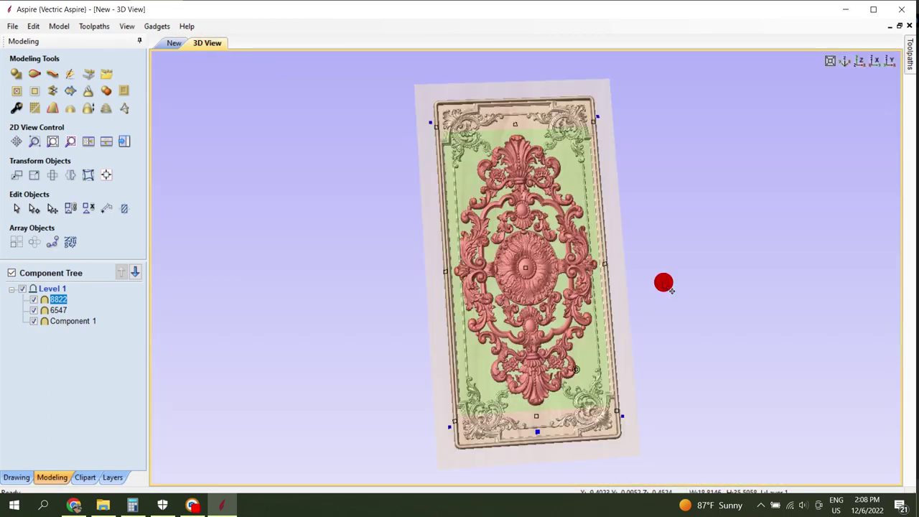
{"action": "scroll", "coordinate": [582, 280], "scroll_direction": "up", "scroll_amount": 5}
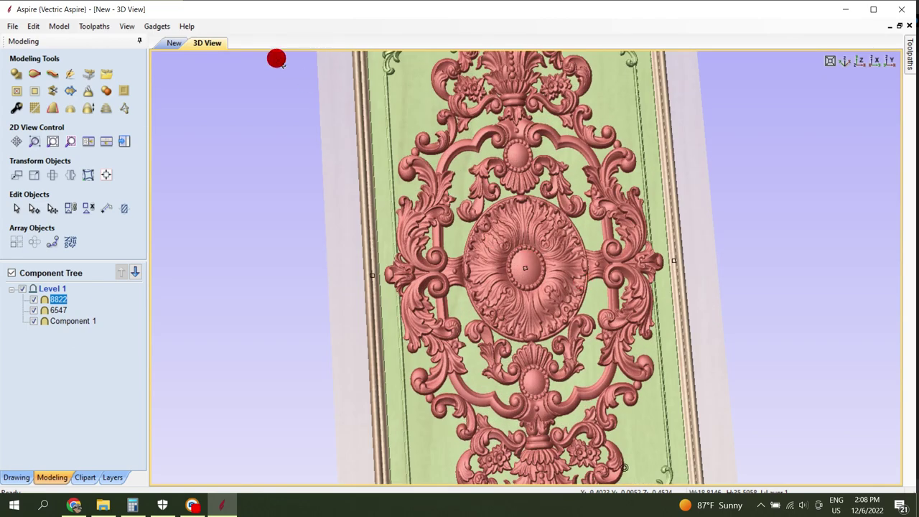
Widen the 8822 component slightly in the 2D view, keeping it centred on the panel
{"action": "left_click", "coordinate": [174, 43]}
{"action": "scroll", "coordinate": [652, 312], "scroll_direction": "up", "scroll_amount": 5}
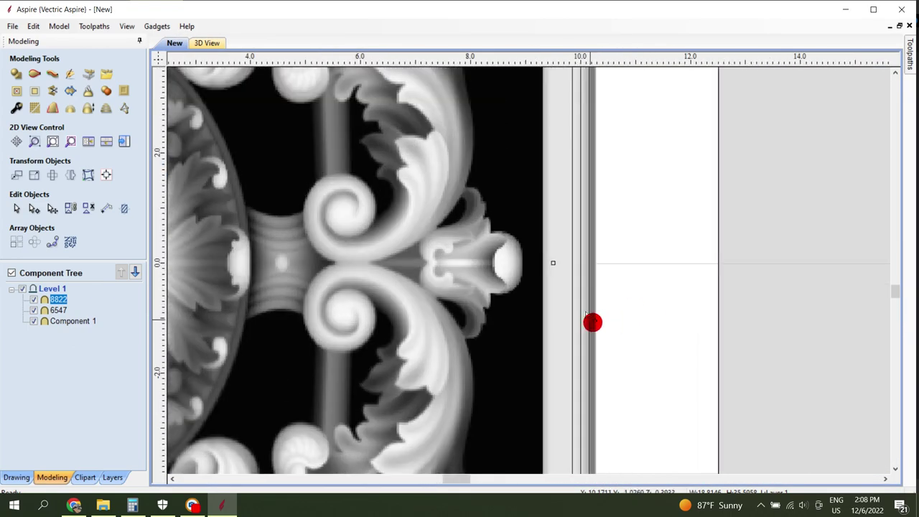
{"action": "left_click_drag", "start_coordinate": [567, 270], "coordinate": [571, 272], "text": "shift"}
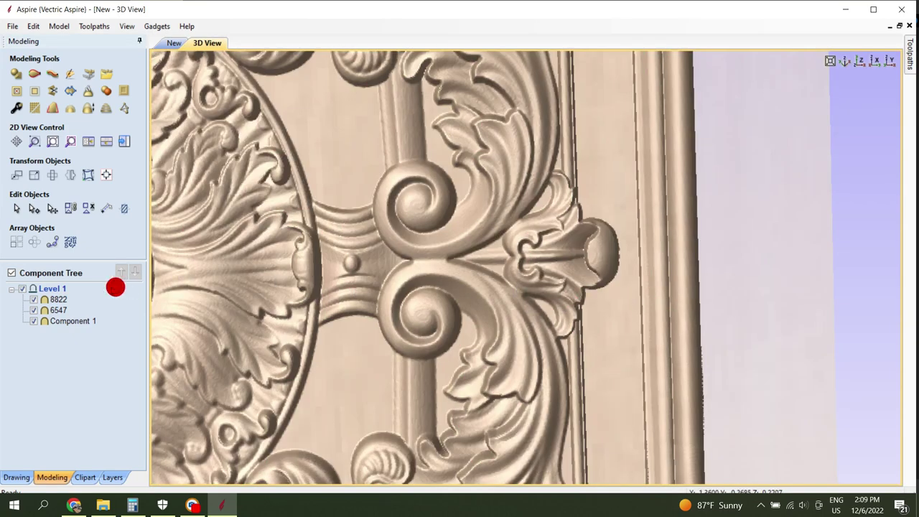
Widen the 8822 component to about 19.24 inches directly in the 3D view, keeping it centred, and inspect the whole panel with nothing selected
{"action": "left_click", "coordinate": [58, 299]}
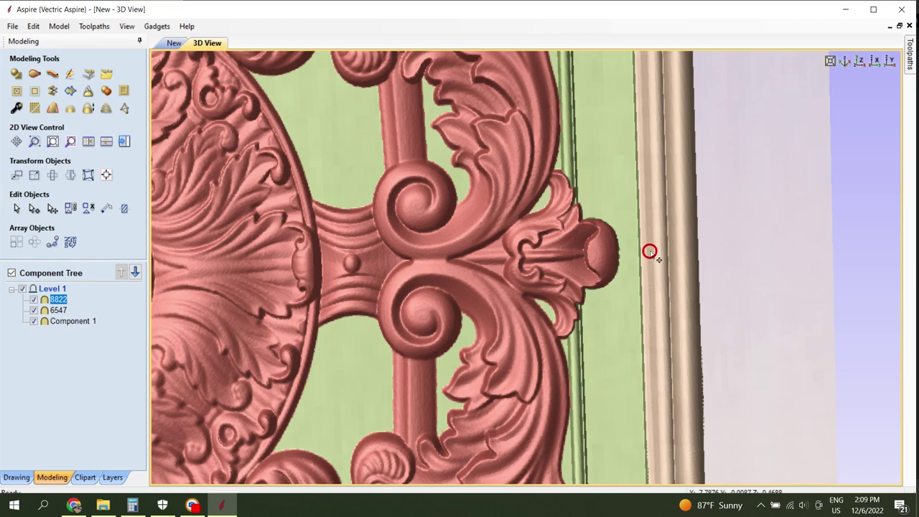
{"action": "left_click_drag", "start_coordinate": [649, 251], "coordinate": [655, 254], "text": "shift"}
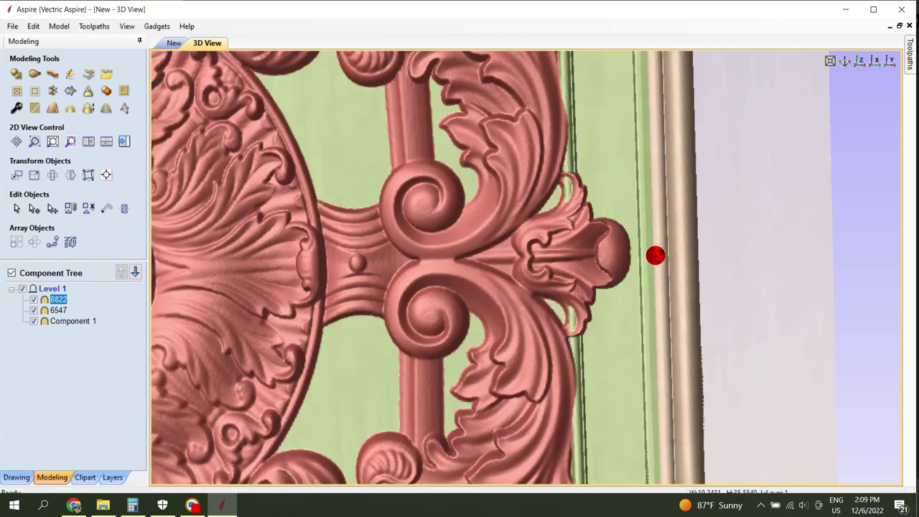
{"action": "scroll", "coordinate": [716, 263], "scroll_direction": "down", "scroll_amount": 6}
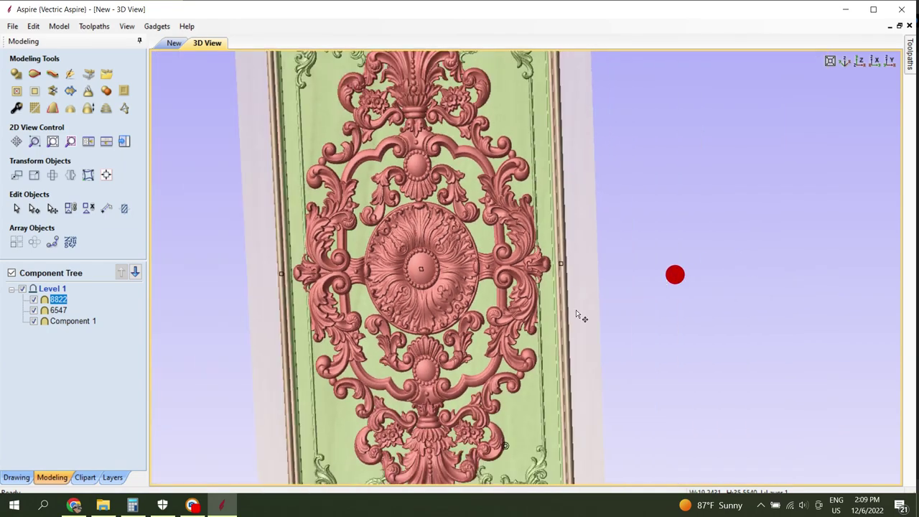
{"action": "left_click", "coordinate": [137, 388]}
{"action": "left_click_drag", "start_coordinate": [383, 321], "coordinate": [480, 275]}
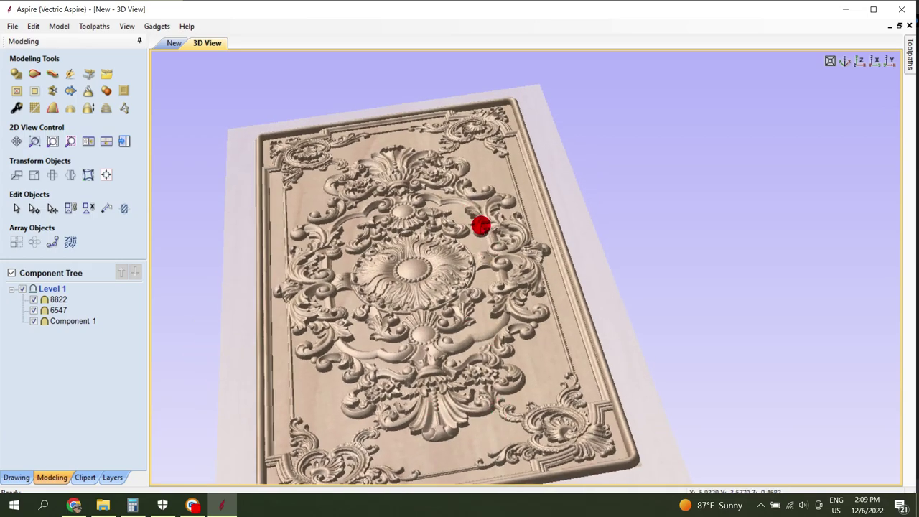